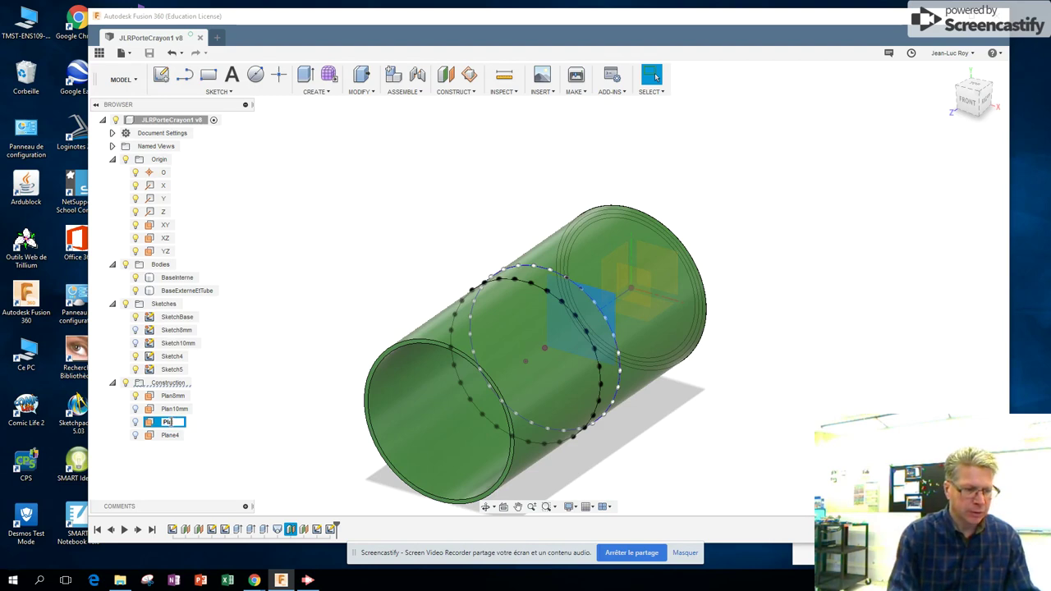
Step: Rename the last two construction planes Plan45mm and Plan55mm
type("an45mm")
key("Return")
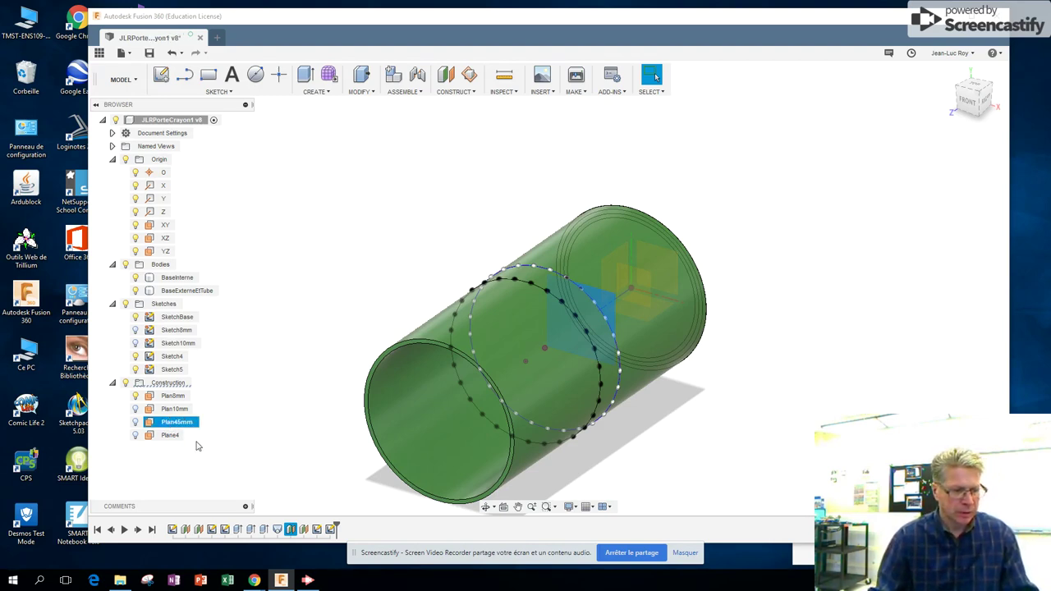
left_click(172, 436)
double_click(173, 436)
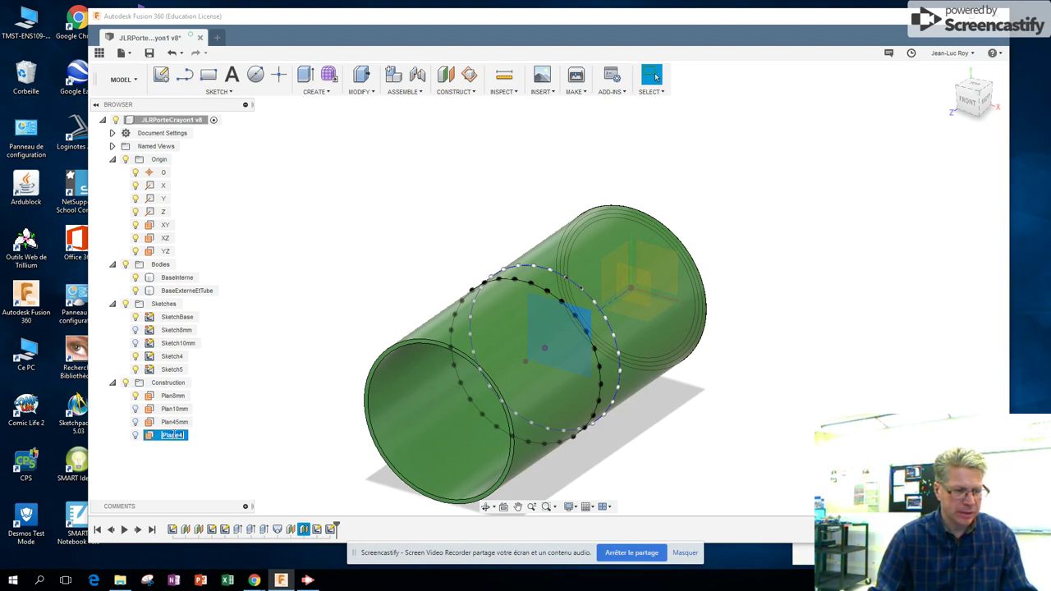
type("Pla")
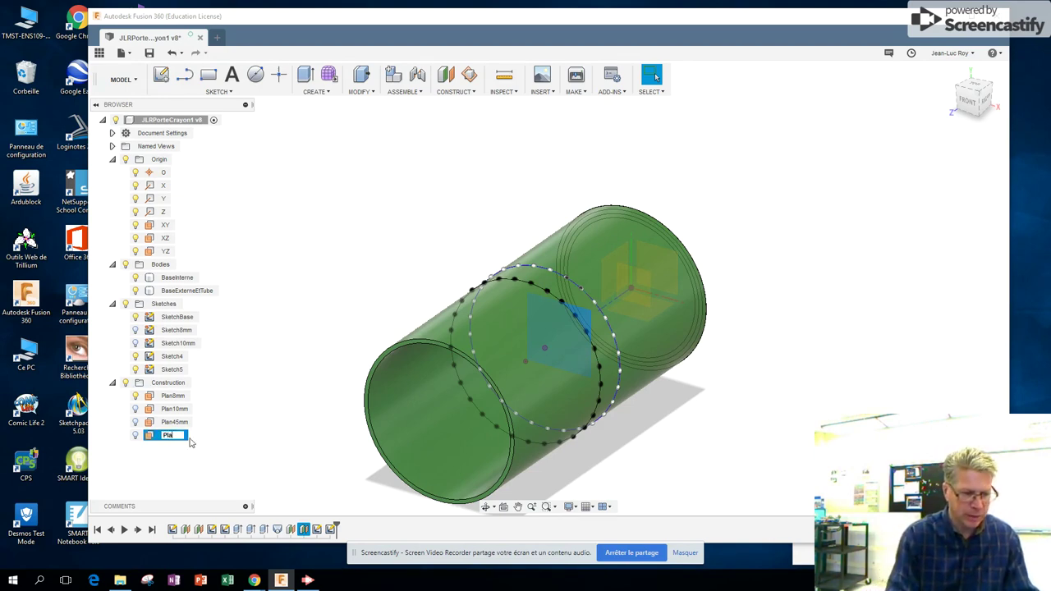
type("n55 mm")
key("BackSpace")
type("mm")
key("Return")
Step: Rename Sketch4 as Sketch45mm to match its construction plane
left_click(174, 359)
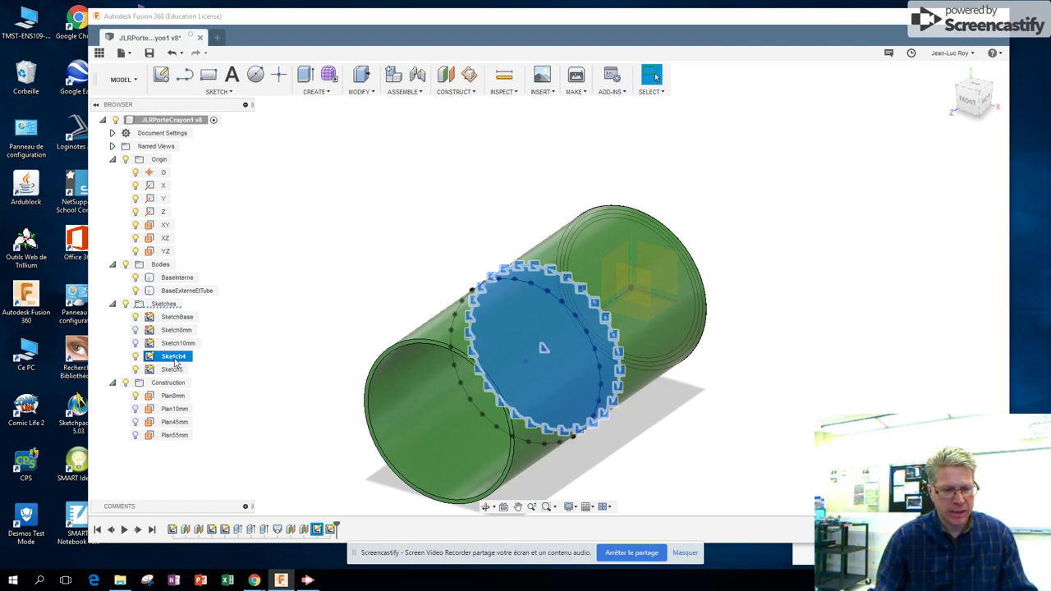
left_click(486, 507)
left_click_drag(510, 407, 487, 338)
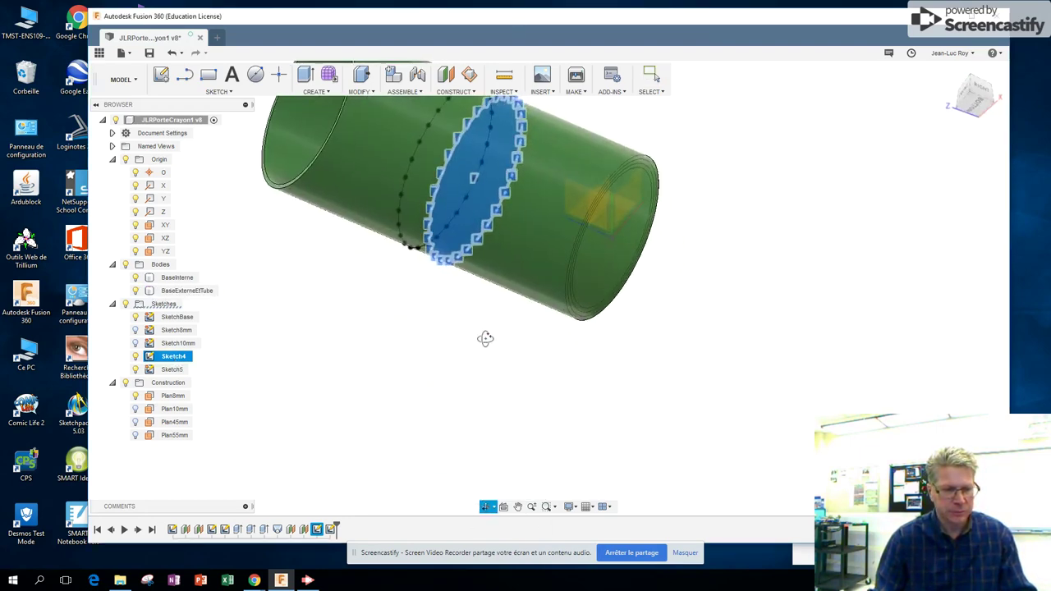
key("Escape")
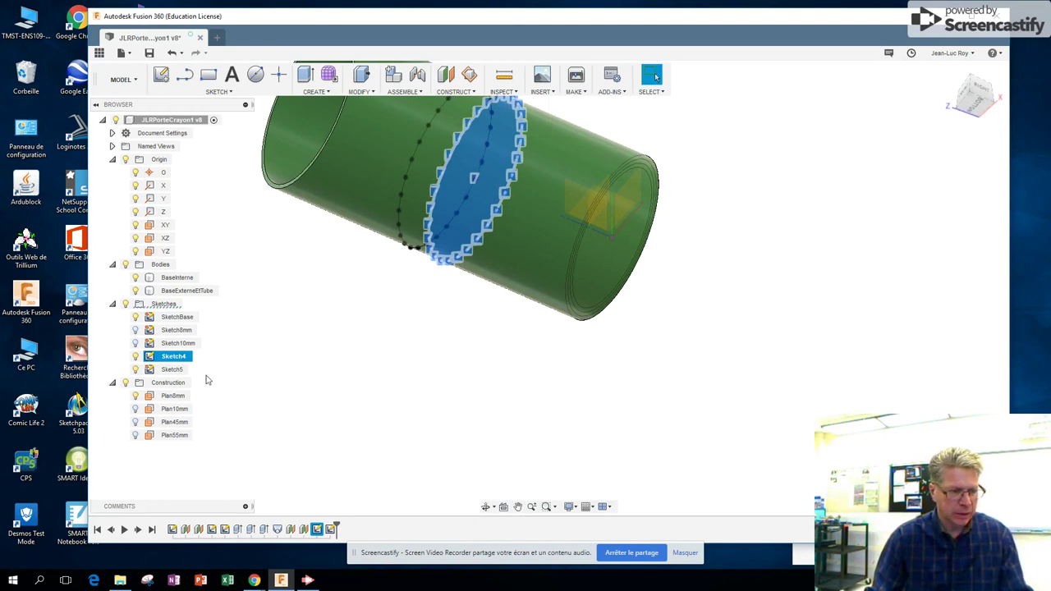
double_click(175, 356)
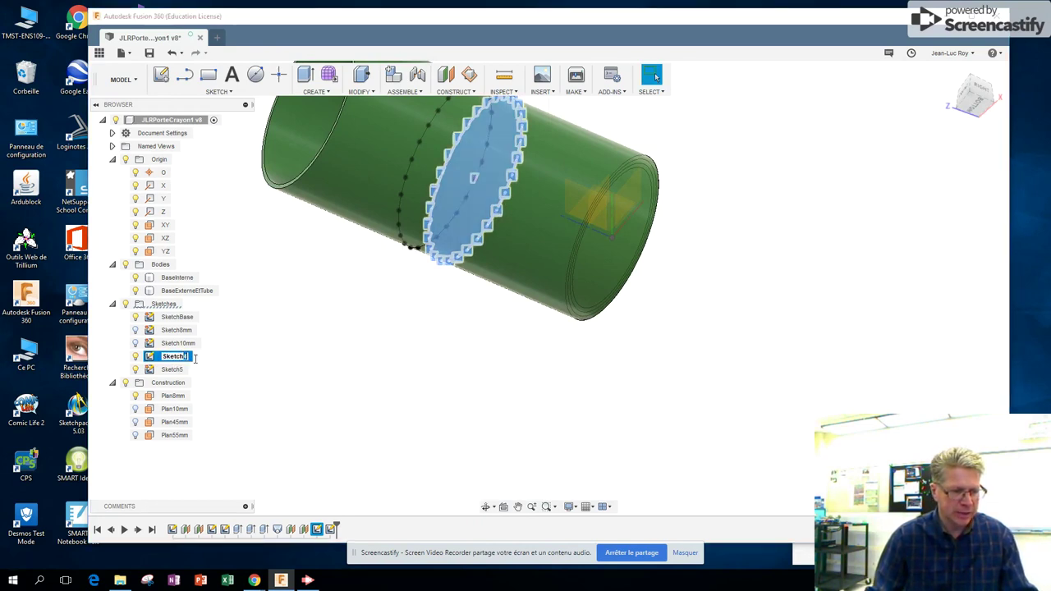
type("Sketch45mm")
key("Return")
Step: Rename Sketch5 as Sketch55mm and clear the selection
left_click(173, 371)
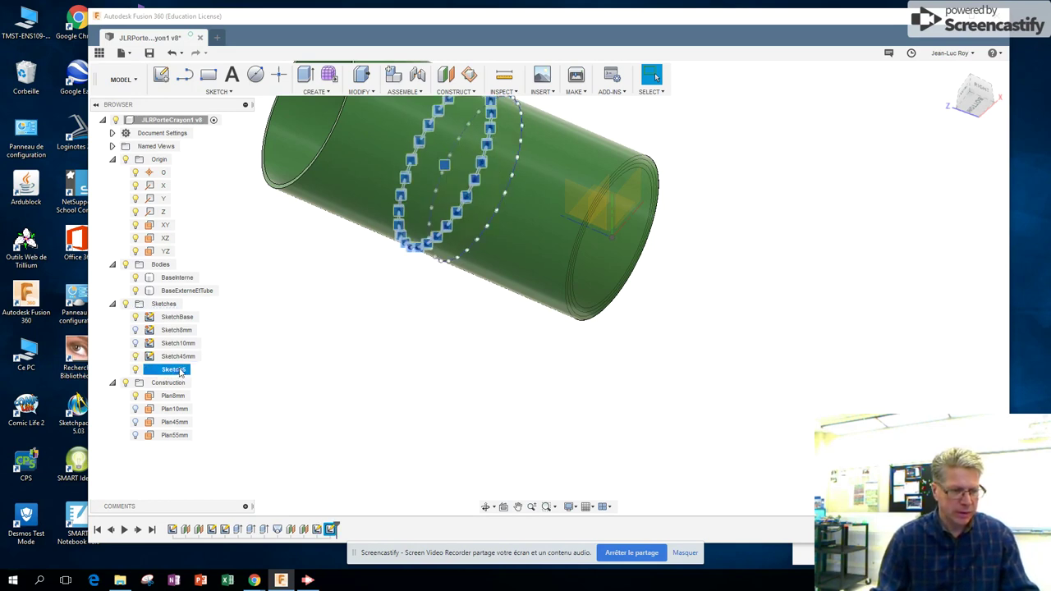
double_click(182, 371)
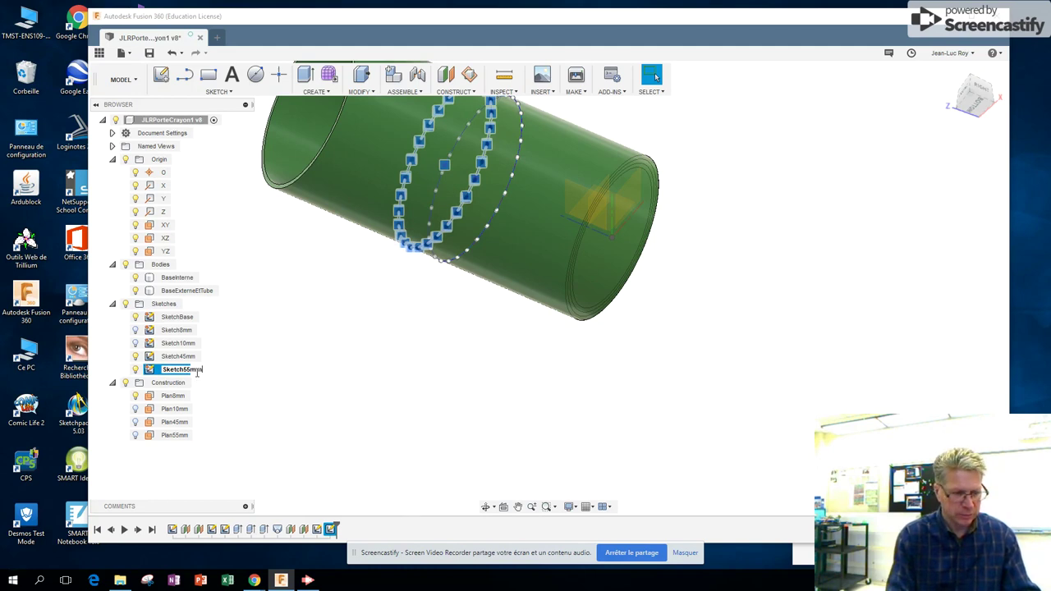
type("Sketch55mm")
key("Return")
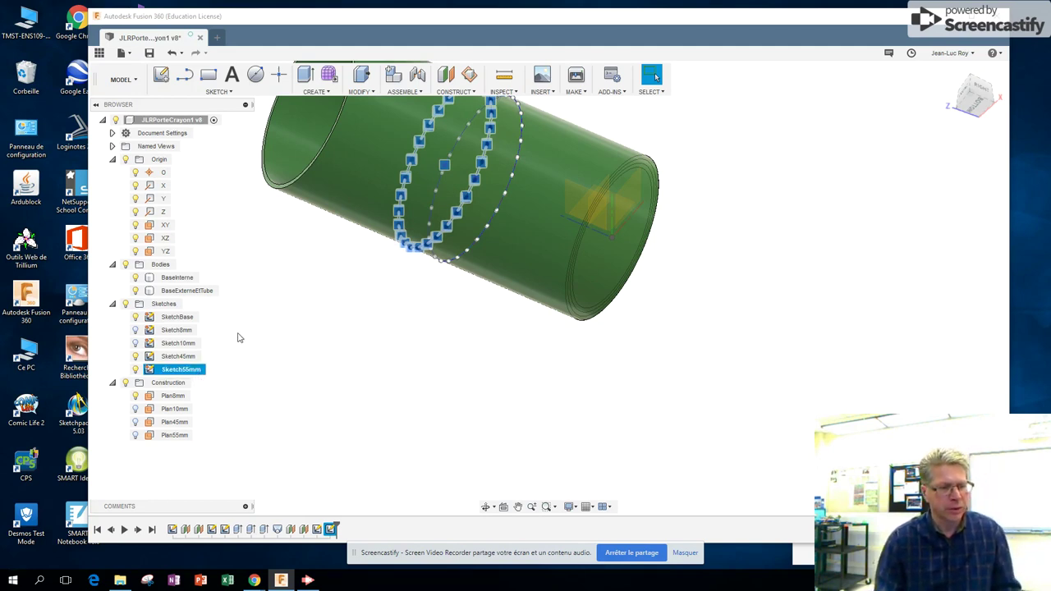
left_click(302, 367)
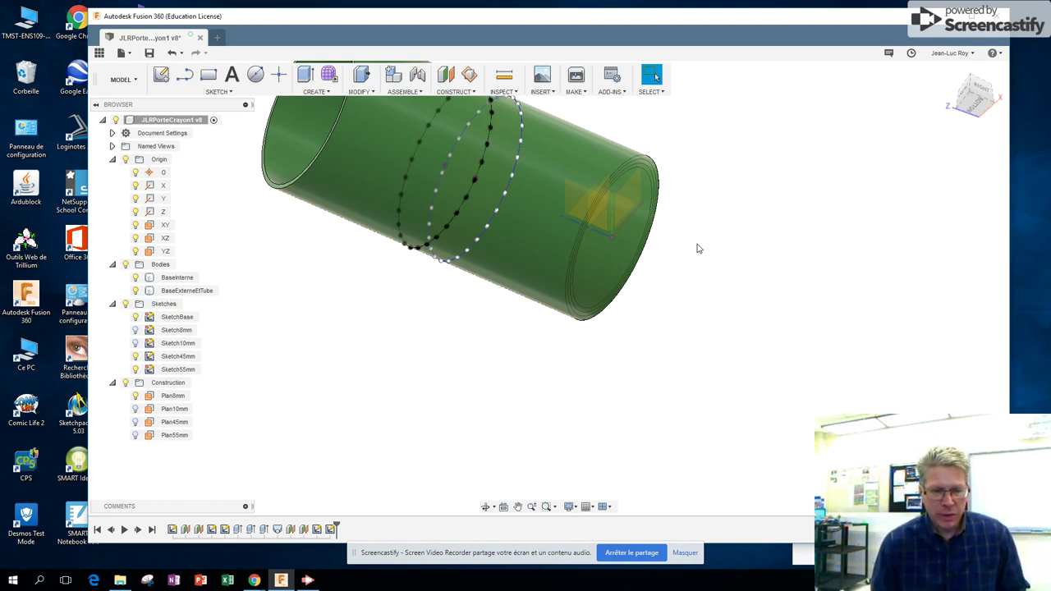
Step: Create a construction plane through two matching polygon segments on the upper side of the tube, one from Sketch55mm and one from Sketch45mm
scroll(699, 249, "down", 2)
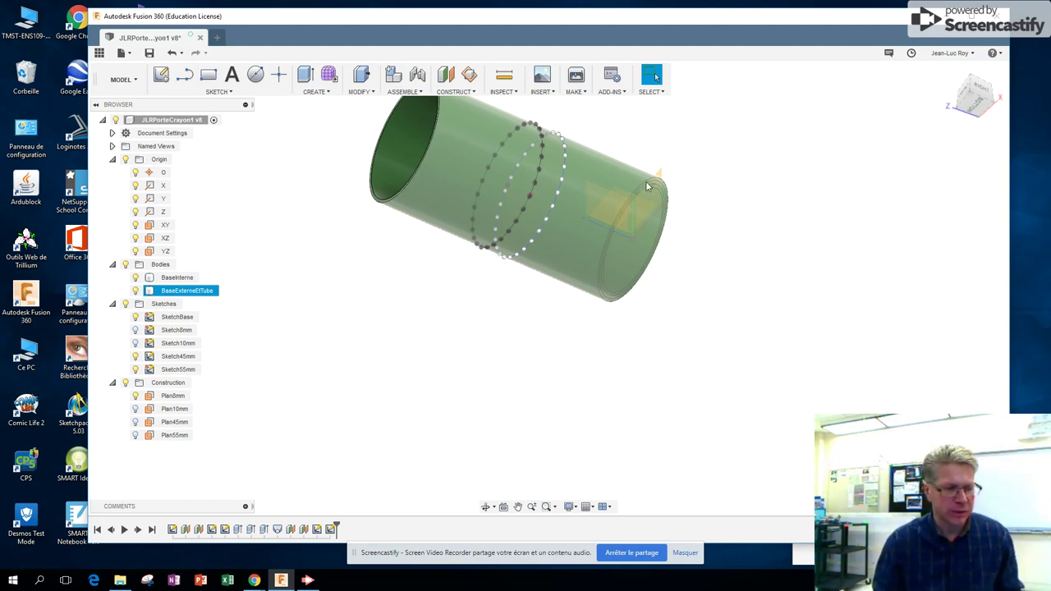
left_click(518, 336)
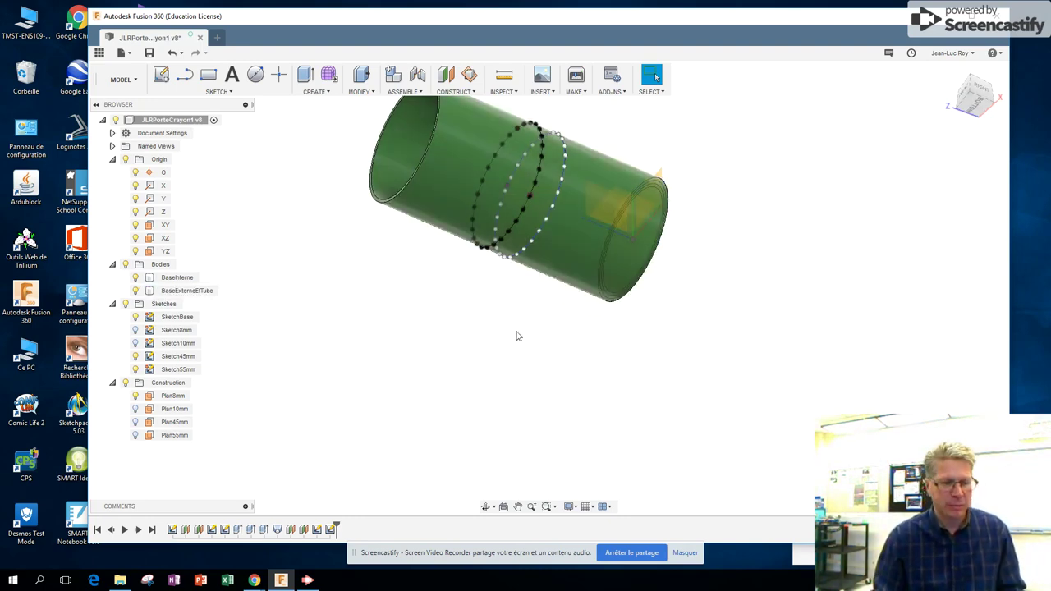
left_click(487, 506)
left_click_drag(597, 317, 449, 443)
scroll(520, 202, "down", 3)
scroll(521, 202, "up", 9)
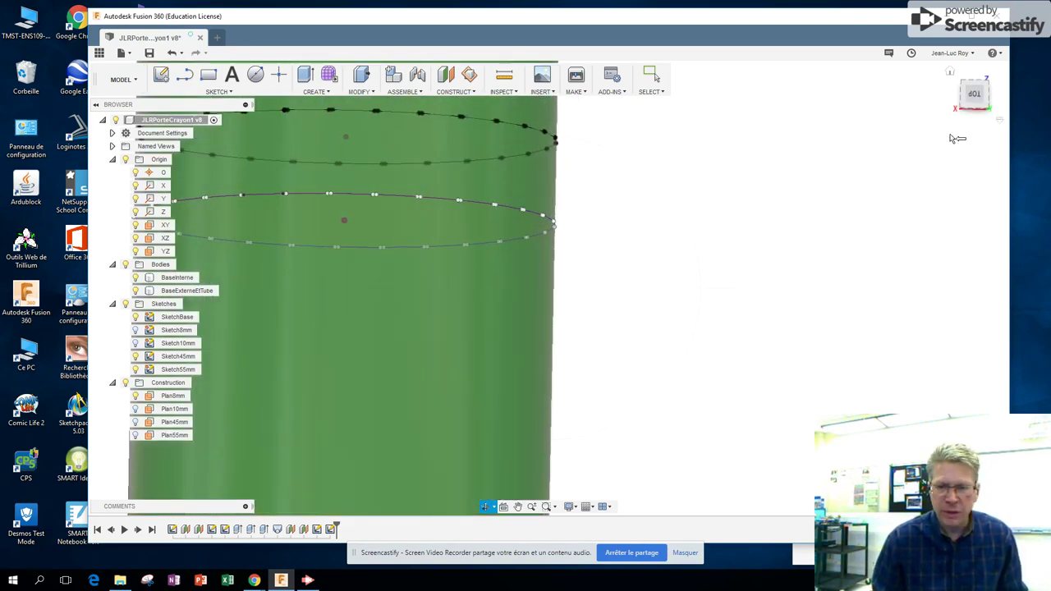
left_click(976, 96)
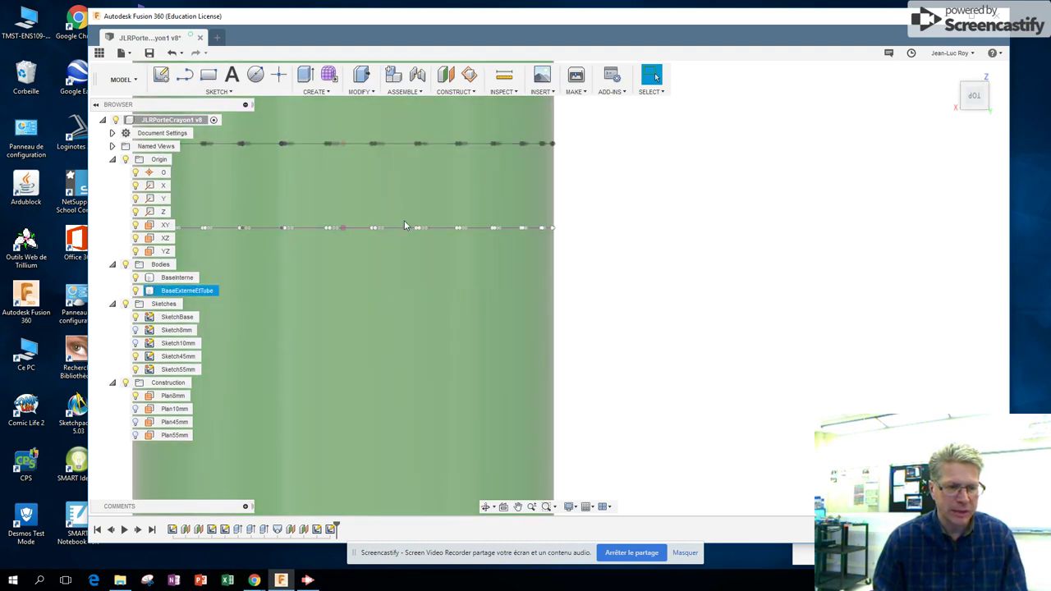
left_click(473, 92)
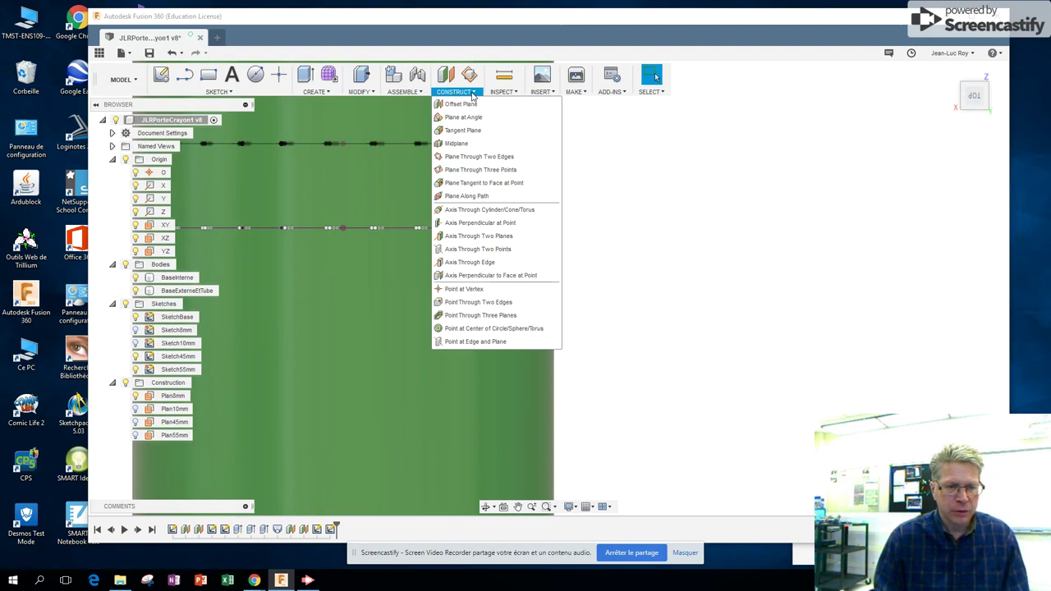
left_click(480, 157)
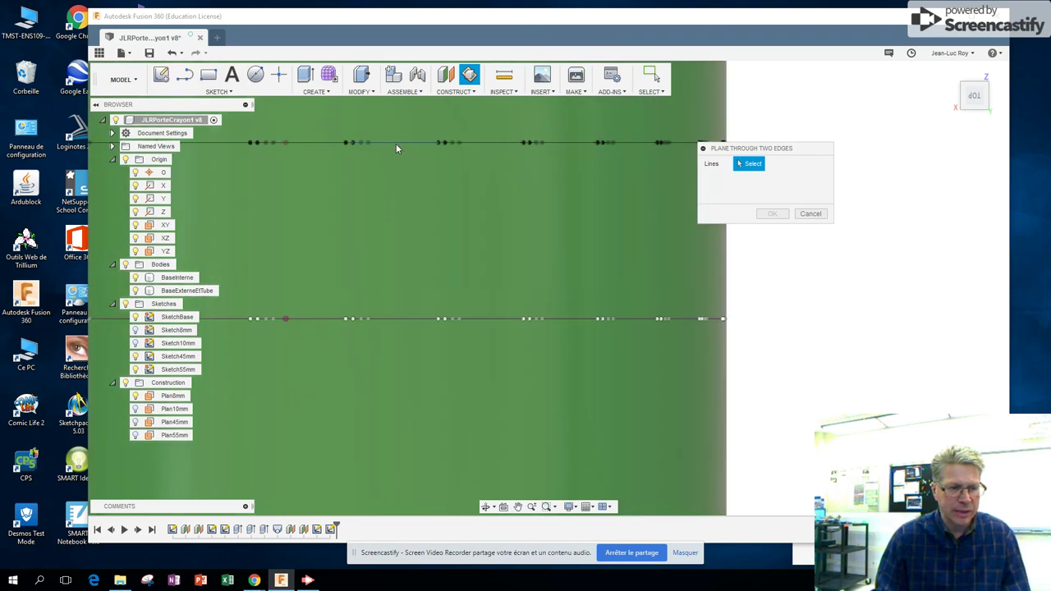
left_click(397, 144)
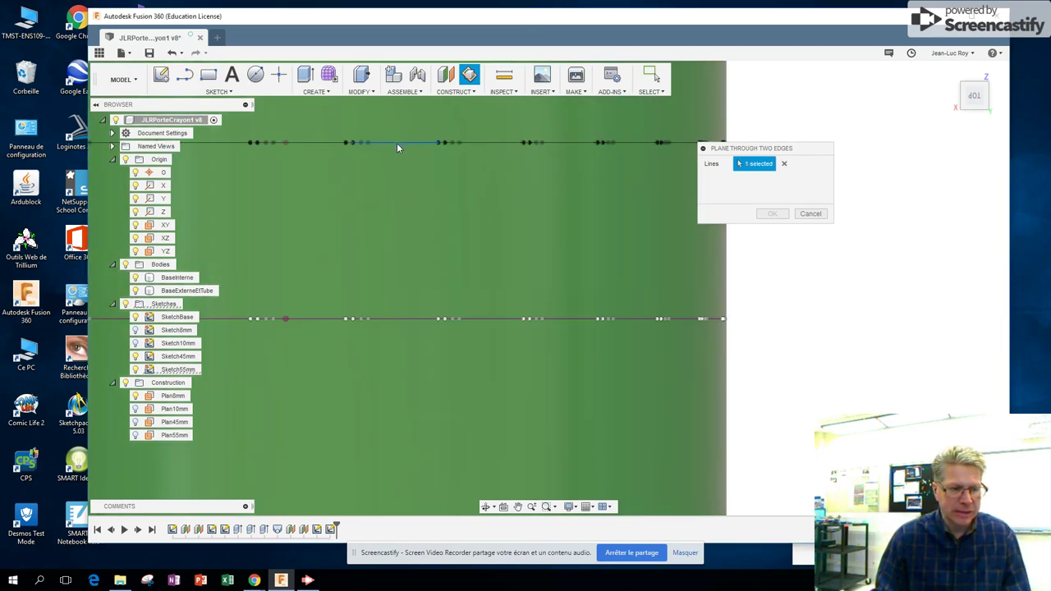
left_click(386, 320)
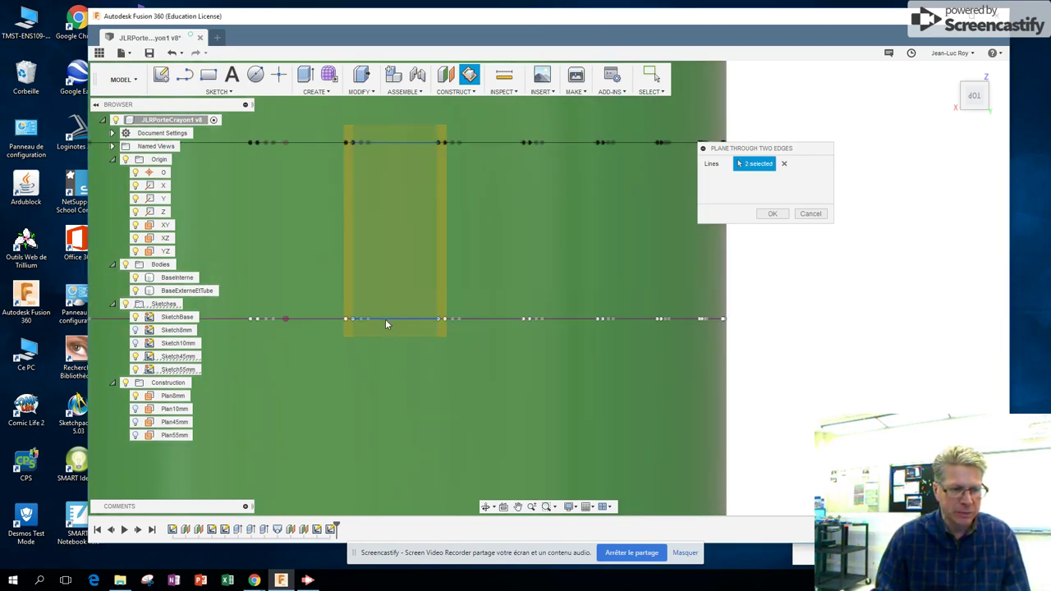
left_click(485, 507)
left_click_drag(510, 397, 714, 362)
key("Escape")
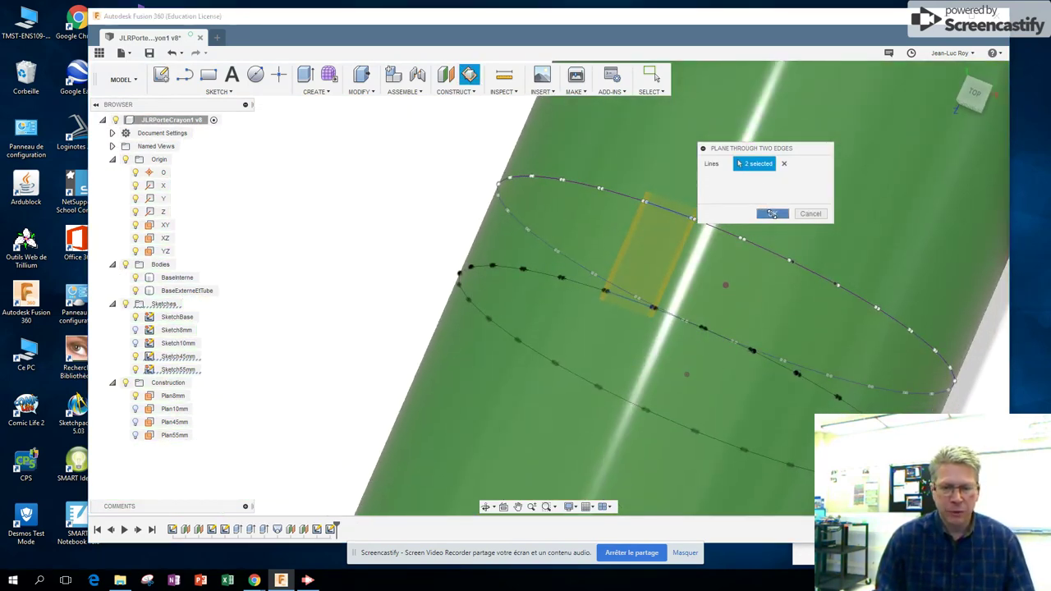
left_click(771, 214)
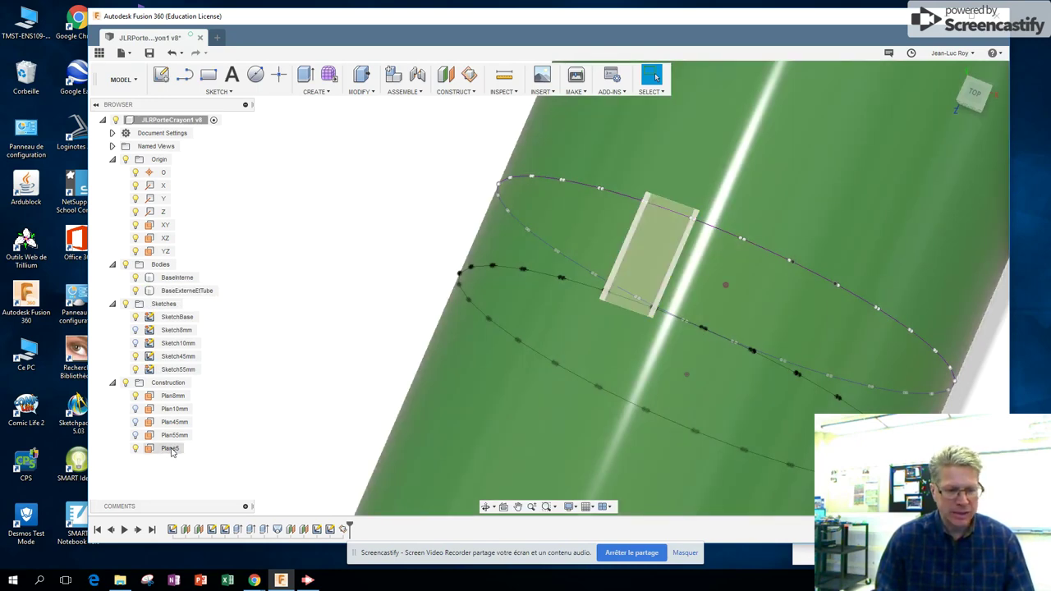
left_click(689, 121)
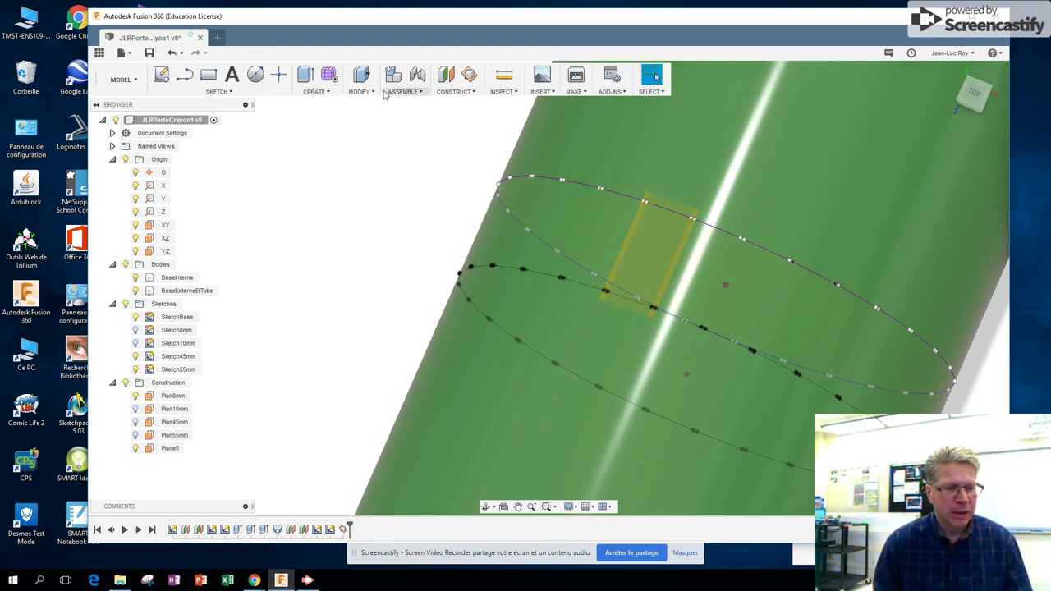
Step: Create a second Plane Through Two Edges from the adjacent pair of Sketch45mm and Sketch55mm segments, beside the first plane
left_click(458, 93)
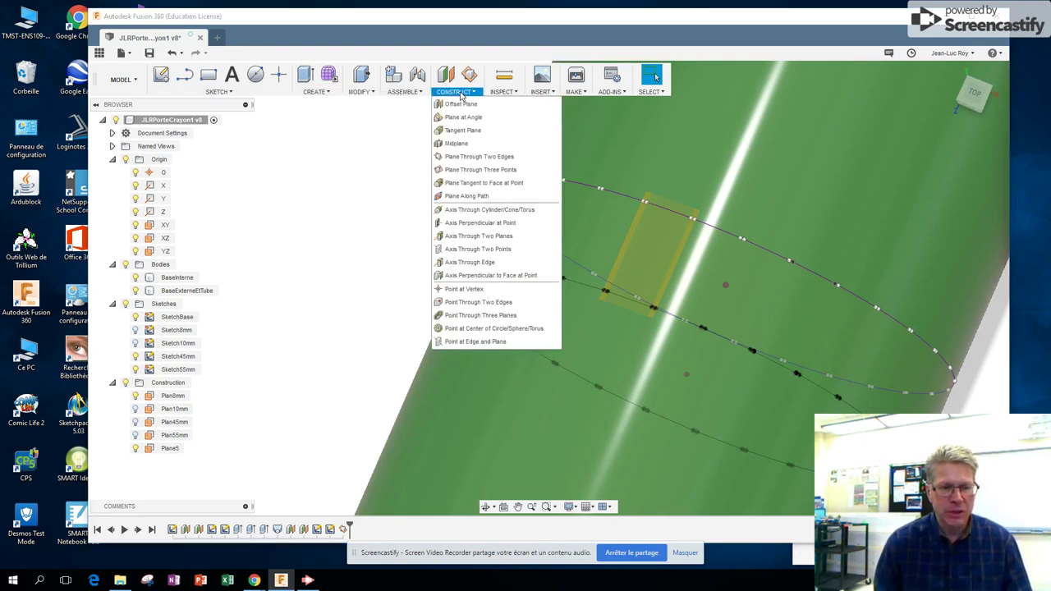
mouse_move(554, 159)
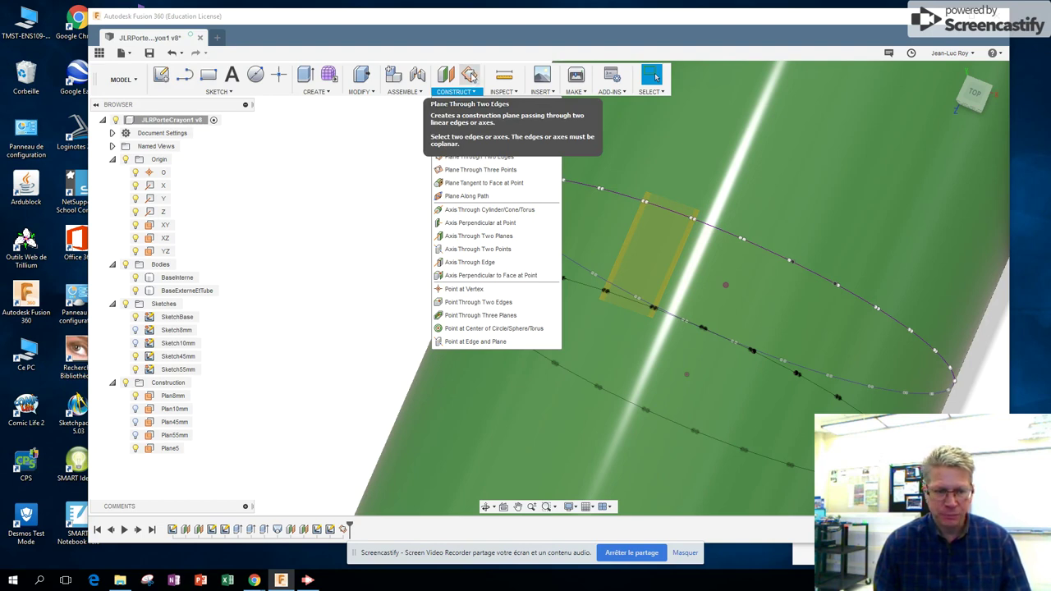
left_click(470, 75)
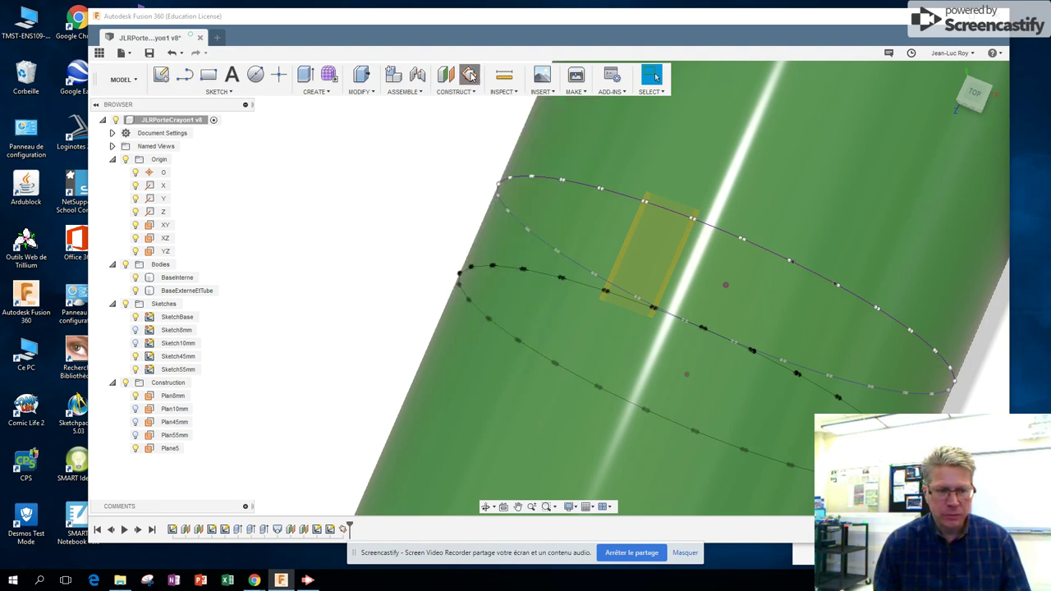
left_click(726, 242)
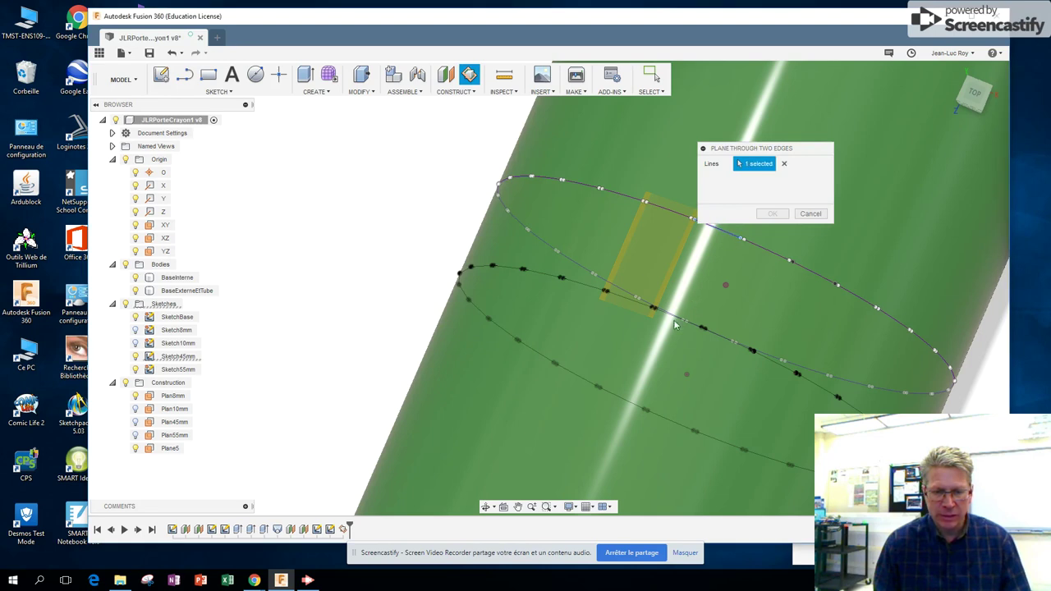
scroll(673, 322, "up", 2)
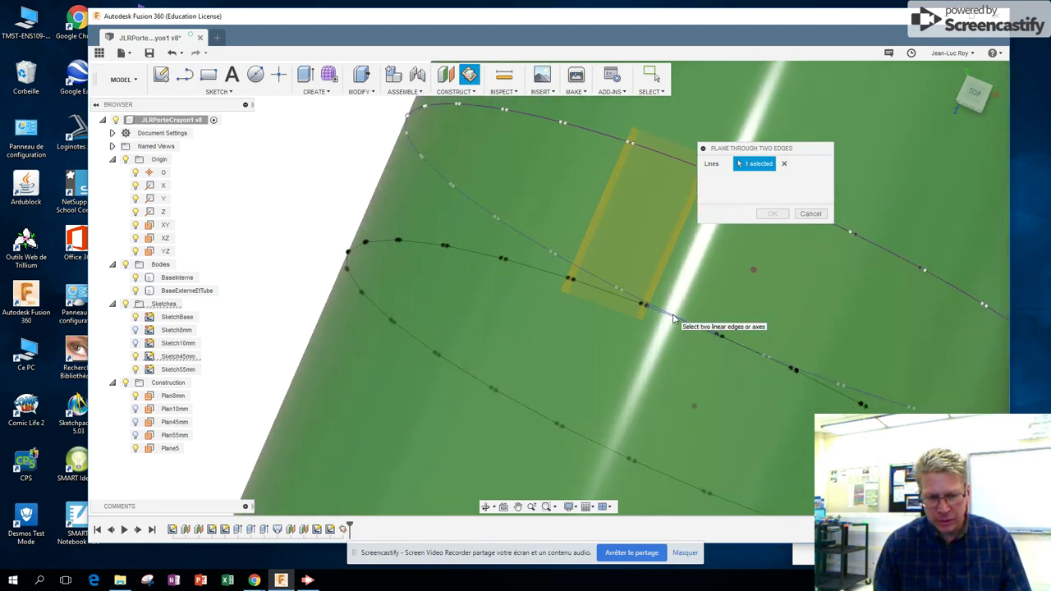
scroll(673, 321, "up", 1)
left_click(672, 320)
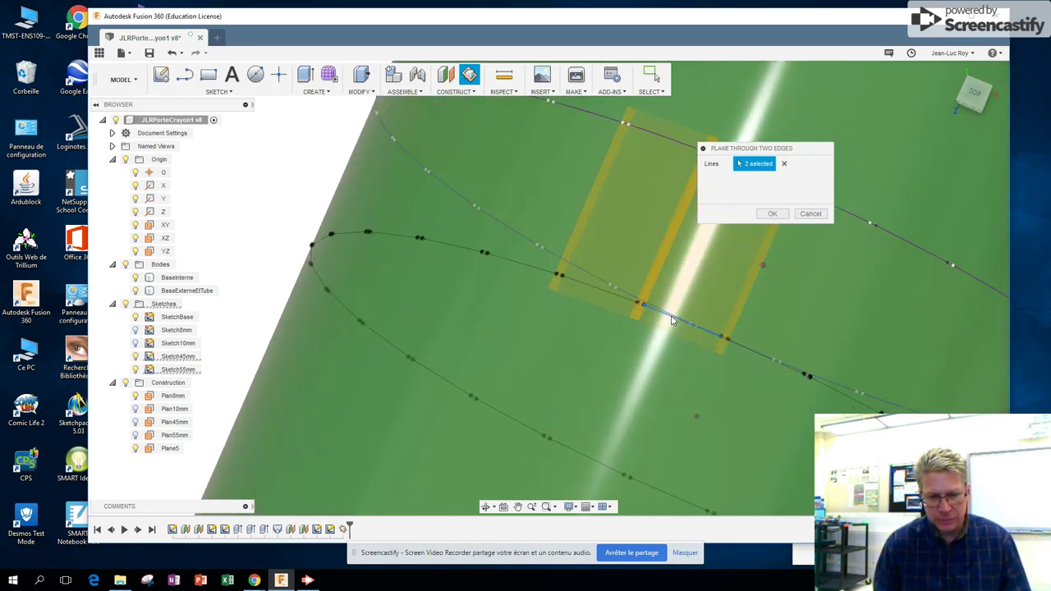
left_click(773, 213)
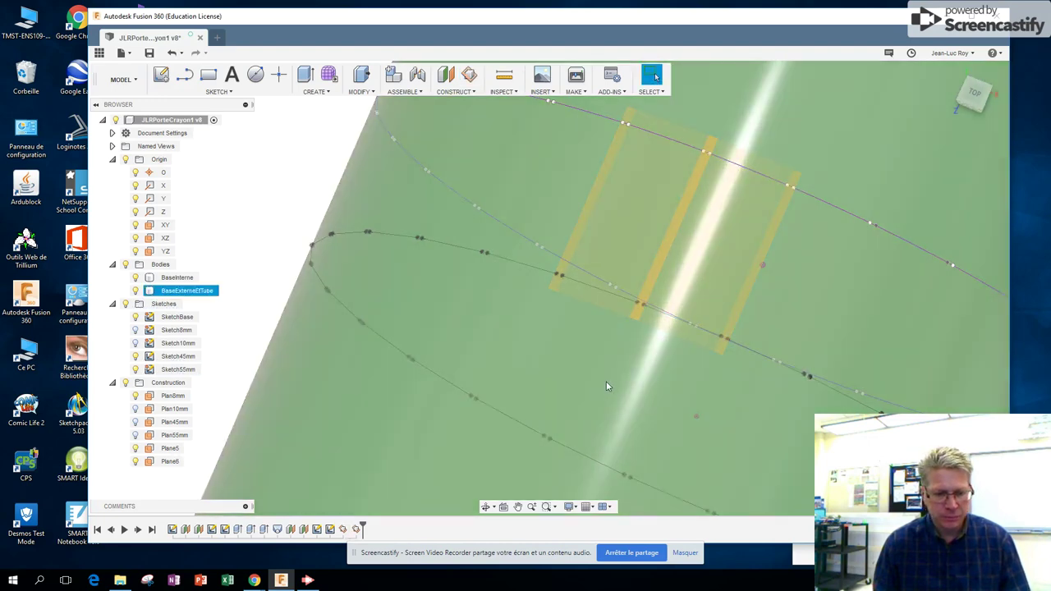
Step: Create a third Plane Through Two Edges from the next matching segments of the two polygon sketches, continuing around the tube
scroll(612, 370, "down", 5)
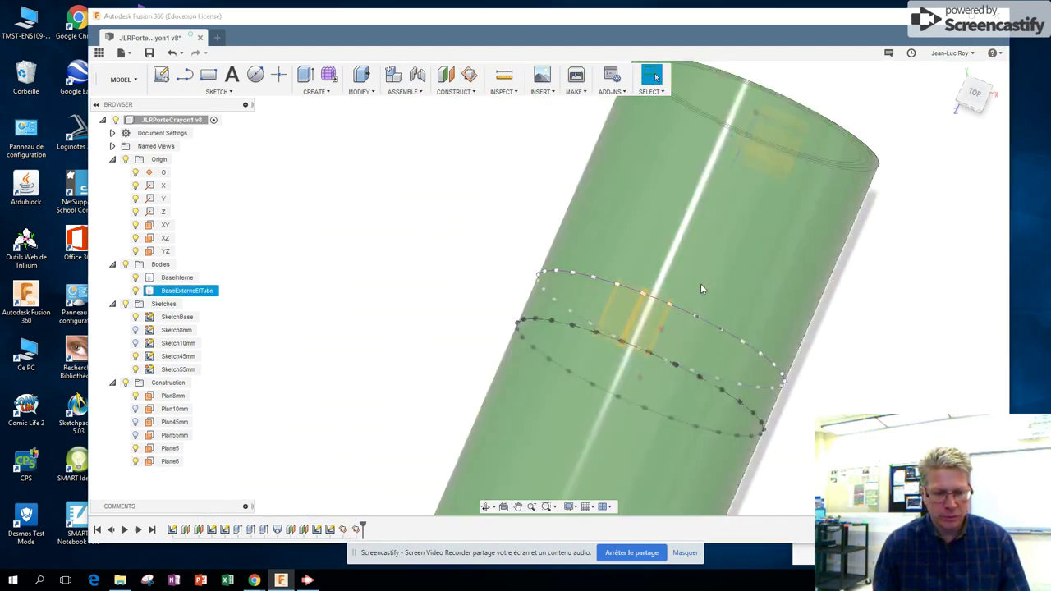
left_click(485, 507)
left_click_drag(596, 419, 635, 305)
scroll(666, 297, "down", 2)
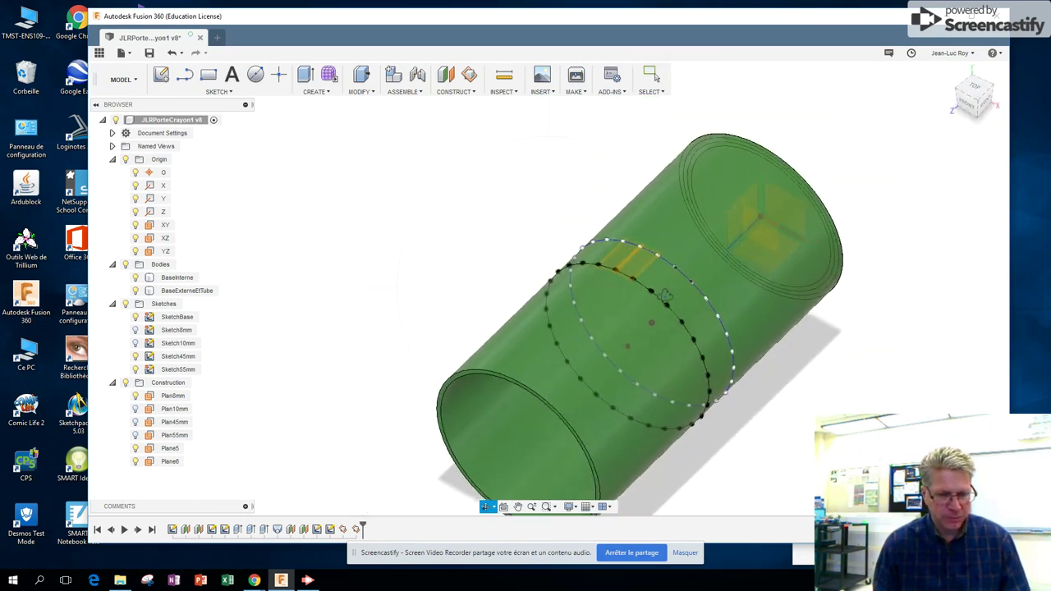
scroll(665, 297, "up", 3)
key("Escape")
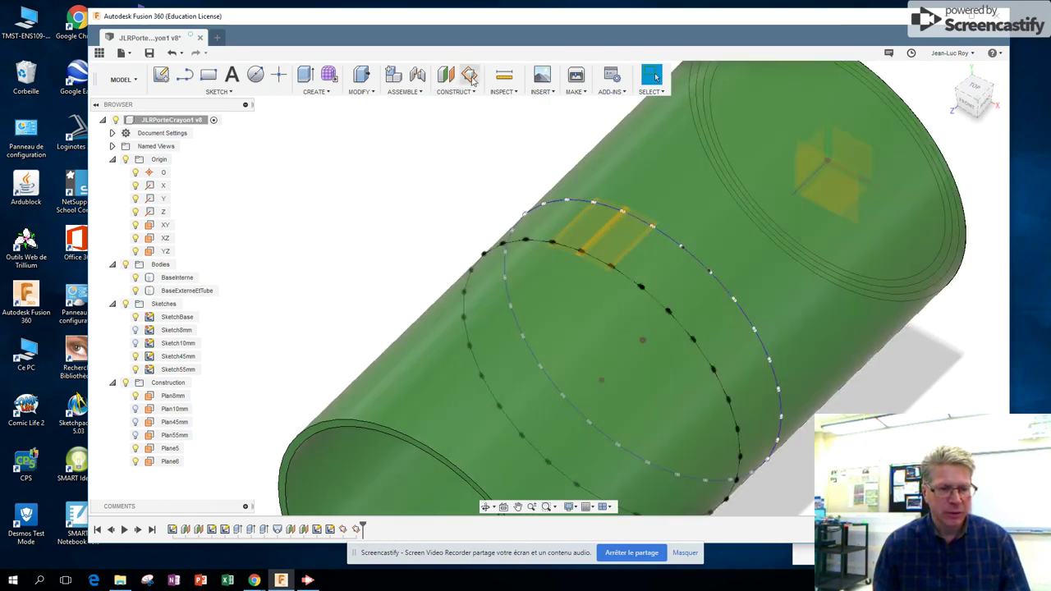
left_click(473, 75)
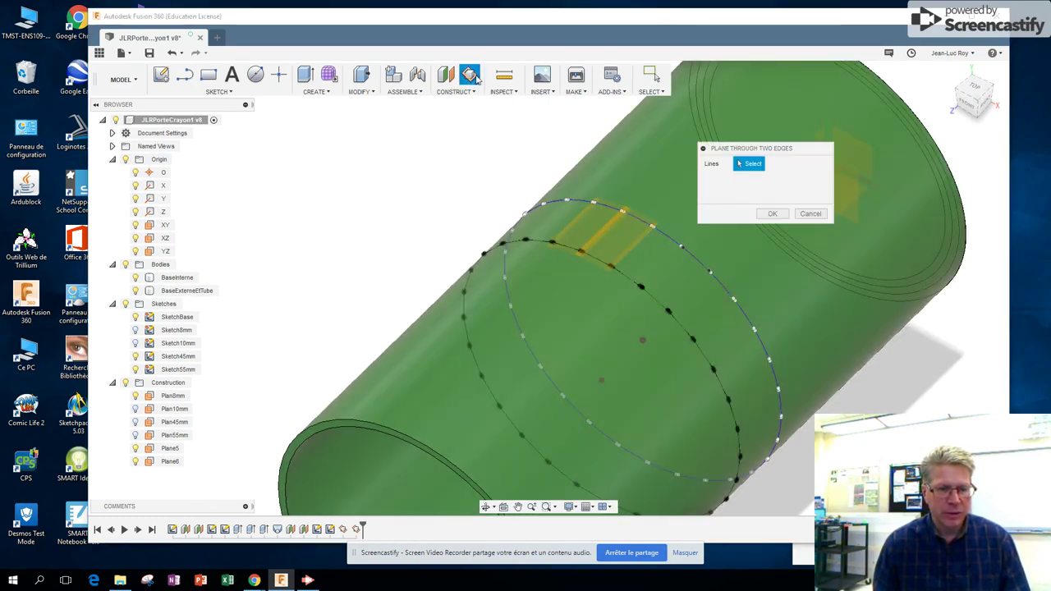
left_click(629, 281)
left_click(640, 284)
left_click(776, 212)
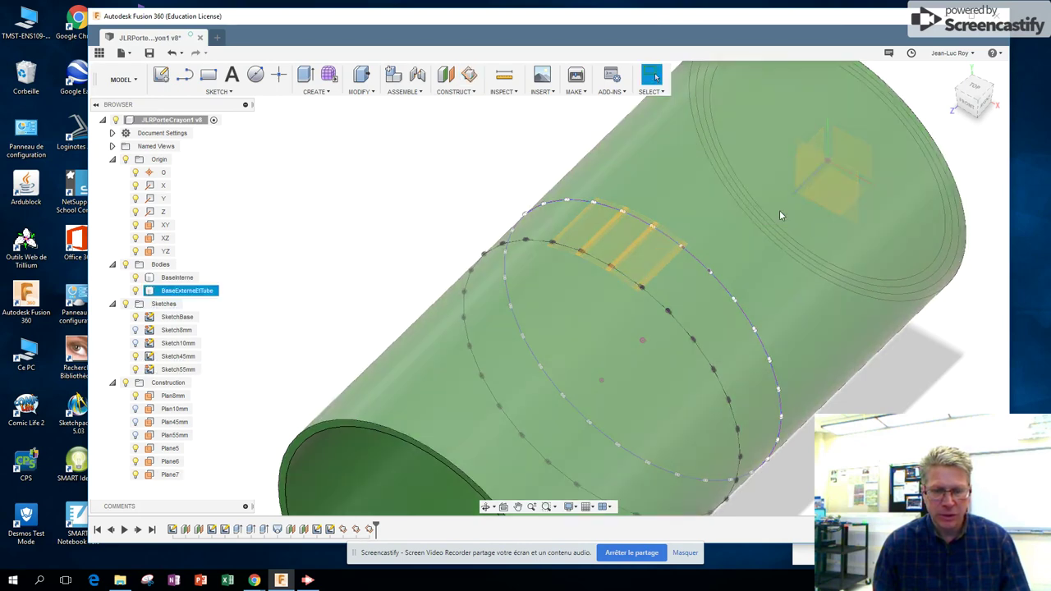
Step: Create the fourth and fifth Plane Through Two Edges from the next two matching pairs of Sketch45mm and Sketch55mm segments around the tube
left_click(470, 77)
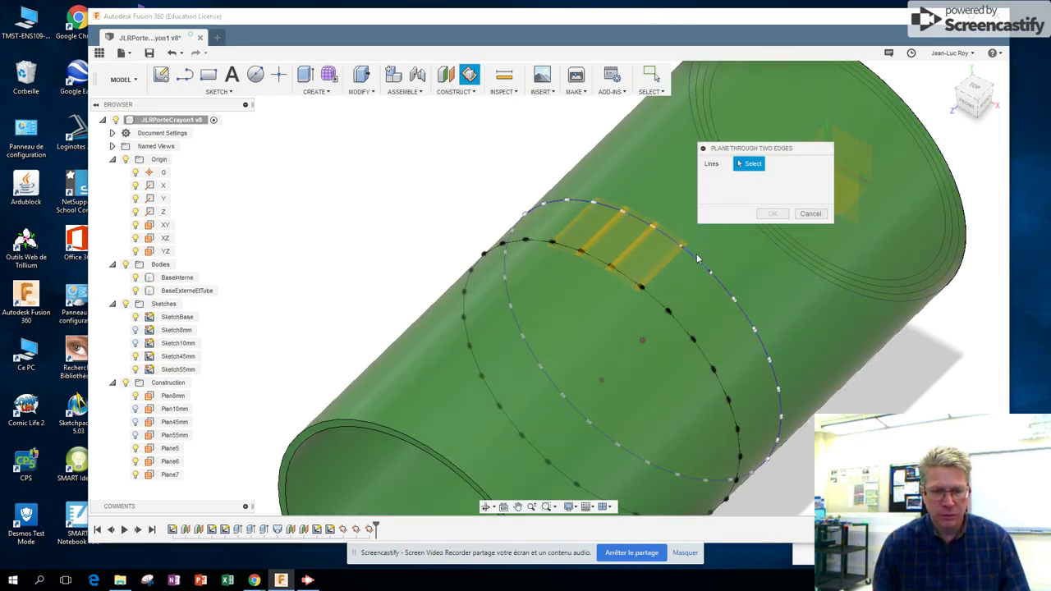
left_click(696, 259)
left_click(715, 274)
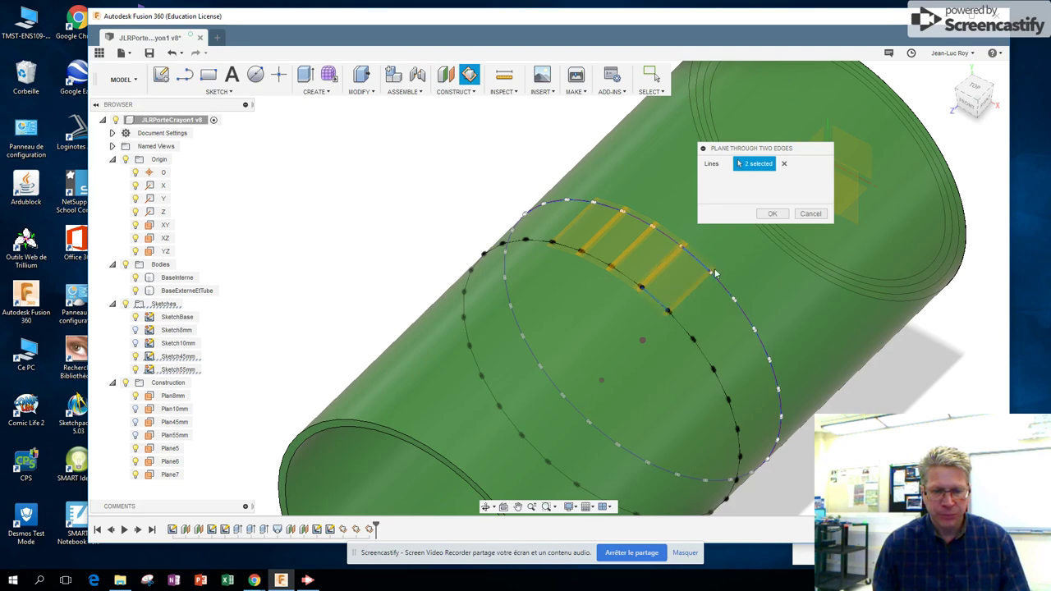
left_click(772, 213)
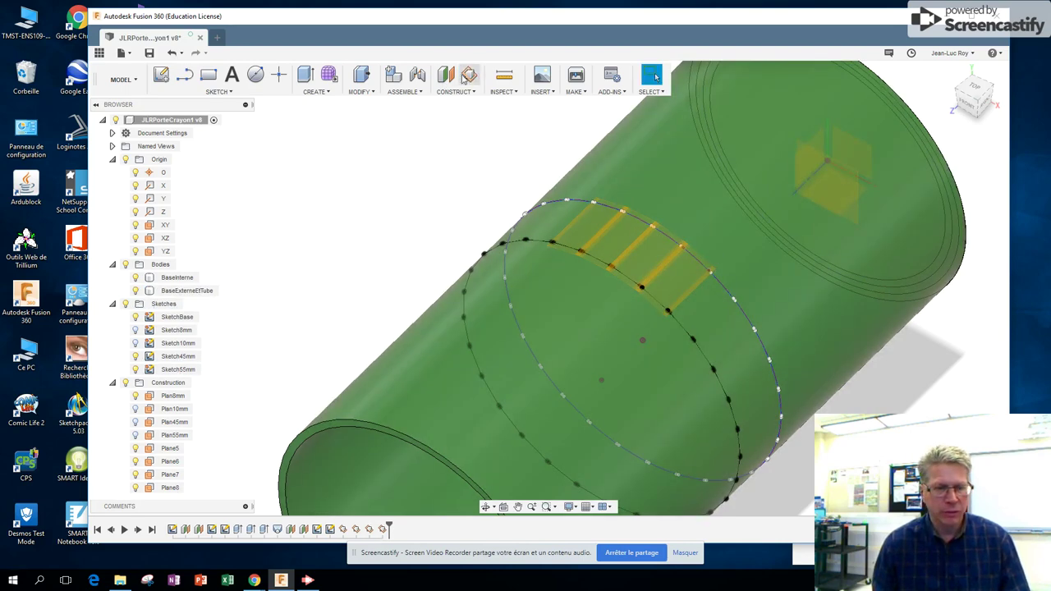
left_click(470, 77)
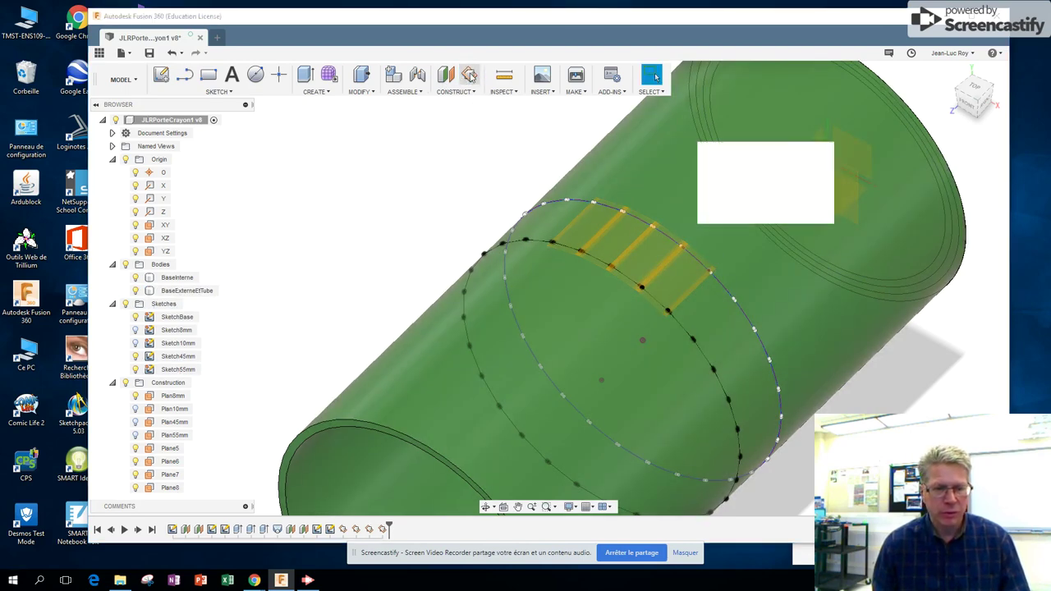
left_click(721, 284)
left_click(683, 327)
left_click(776, 213)
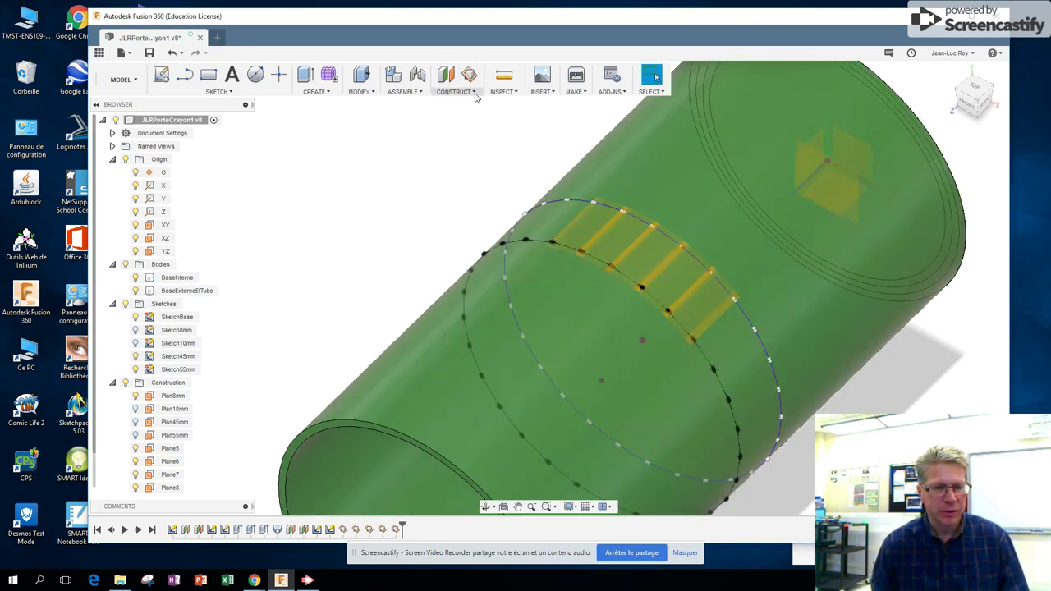
Step: Create the sixth Plane Through Two Edges from the matching polygon segments directly beside the fifth plane
left_click(469, 77)
left_click(746, 317)
left_click(701, 354)
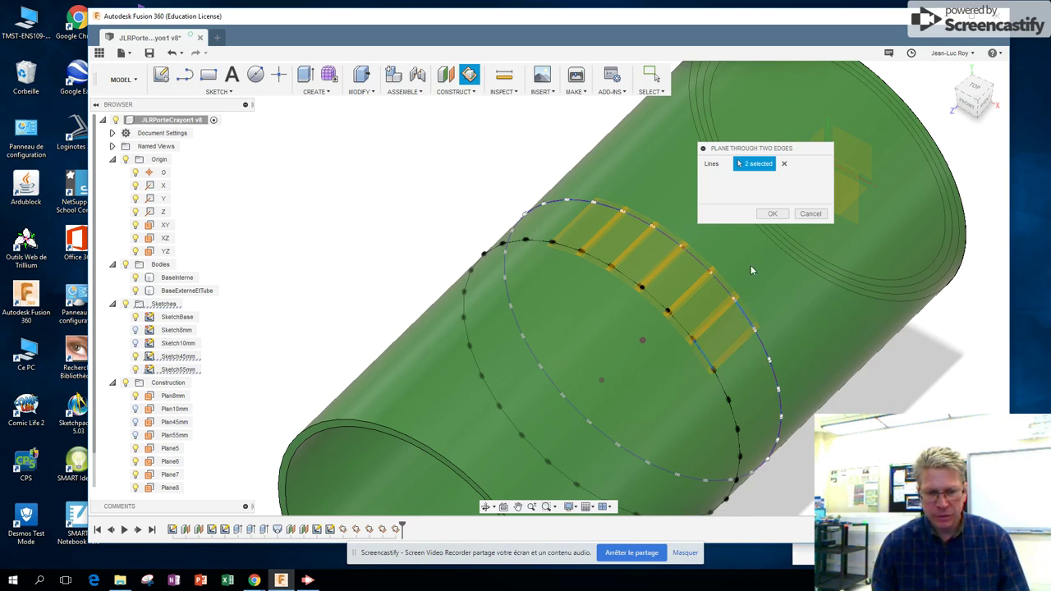
left_click(772, 213)
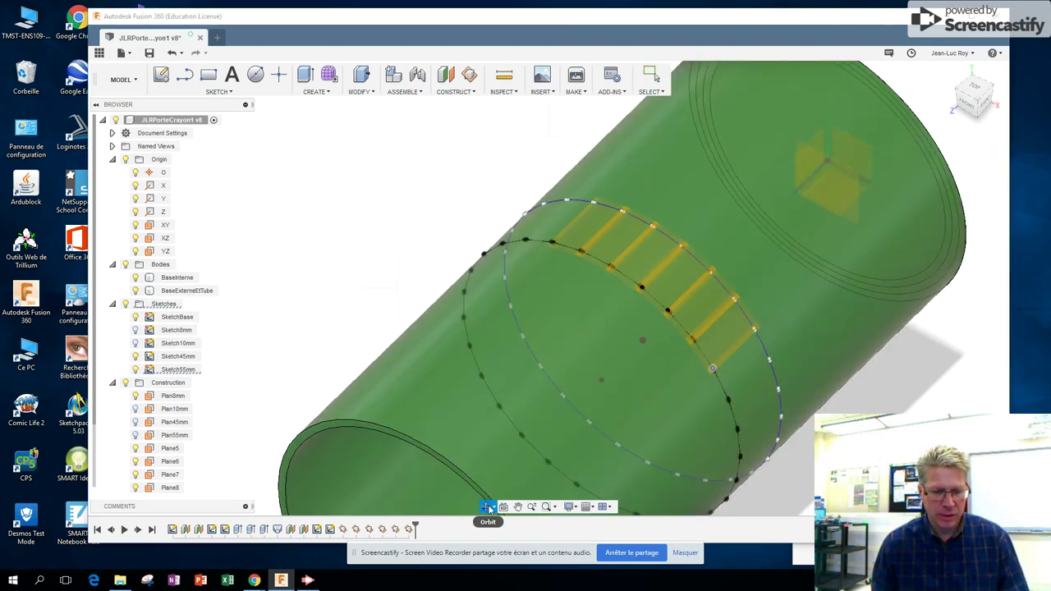
Step: Create the seventh Plane Through Two Edges from the next matching Sketch45mm and Sketch55mm segments, on the side of the tube
left_click(487, 508)
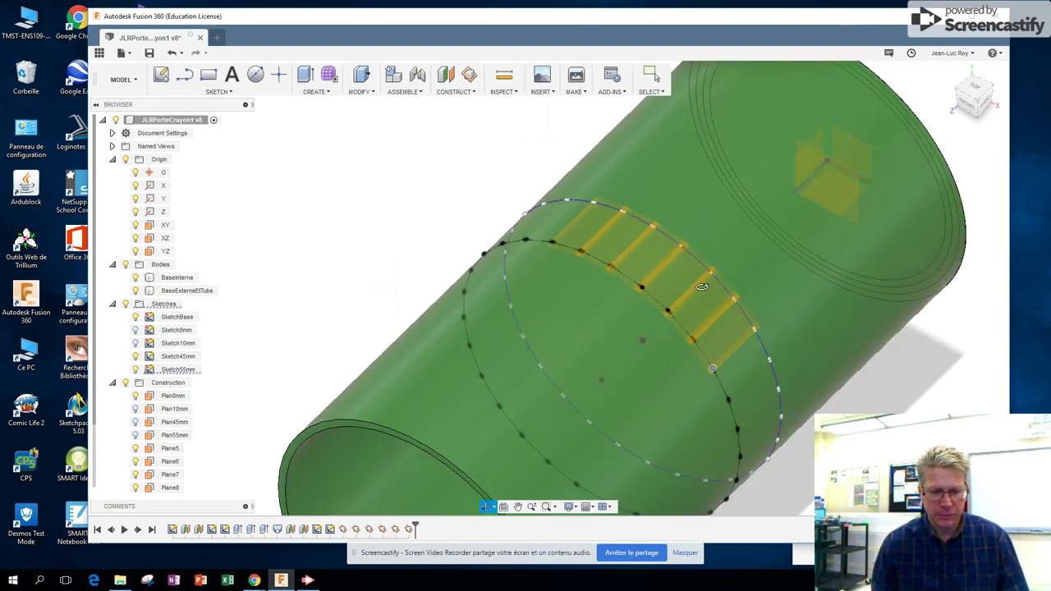
mouse_move(702, 286)
left_mouse_down()
mouse_move(687, 261)
mouse_move(605, 237)
mouse_move(597, 223)
mouse_move(619, 200)
left_mouse_up()
left_click_drag(627, 199, 635, 191)
key("Escape")
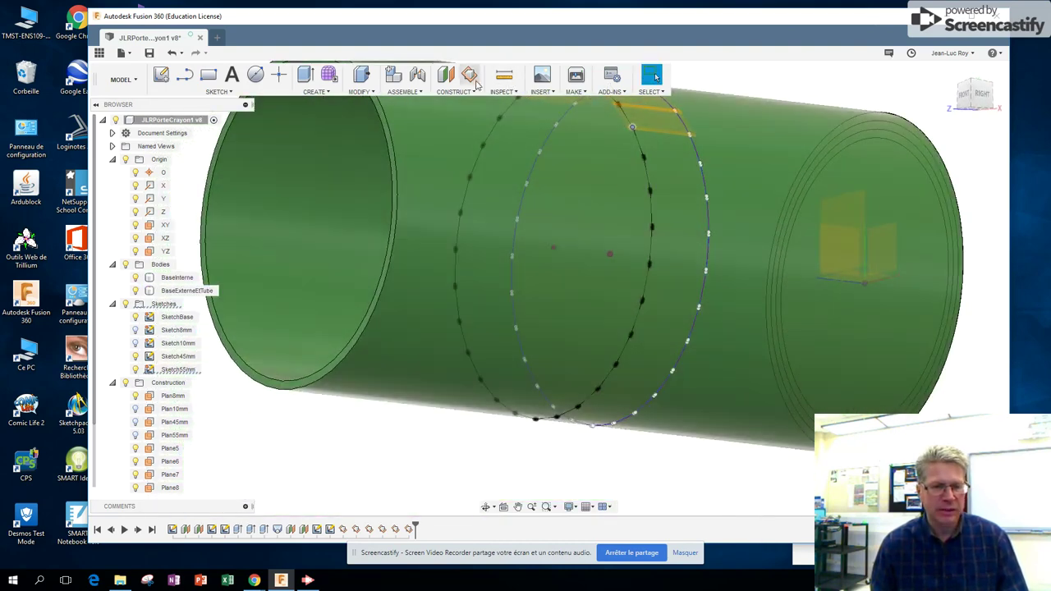
left_click(469, 75)
left_click(640, 150)
left_click(693, 149)
left_click_drag(773, 150, 849, 147)
left_click(848, 210)
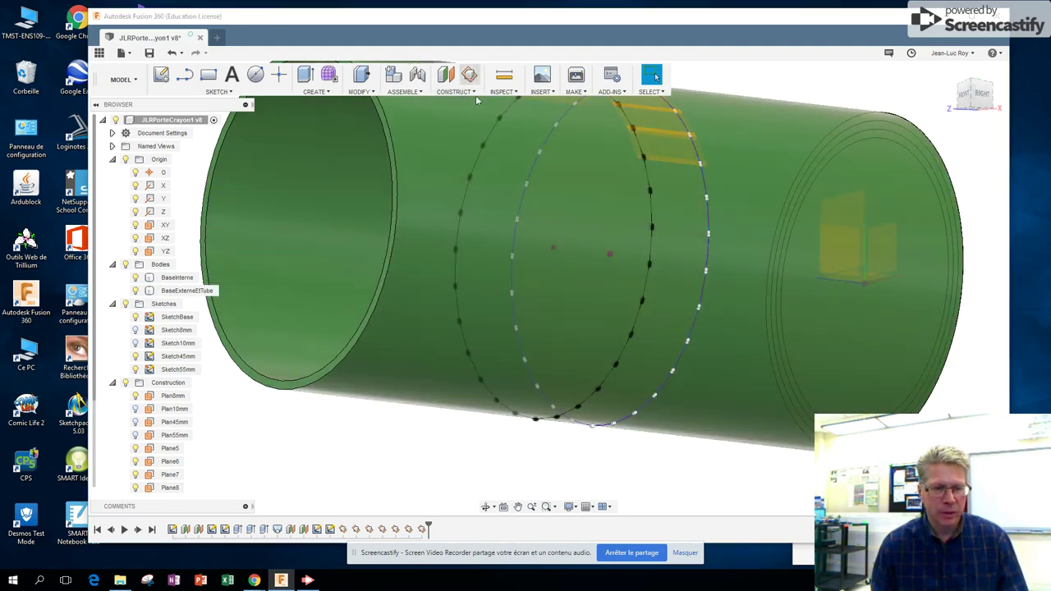
Step: Create the eighth and ninth Plane Through Two Edges from the next two matching segment pairs down the side of the tube
left_click(475, 95)
left_click(649, 181)
left_click(708, 191)
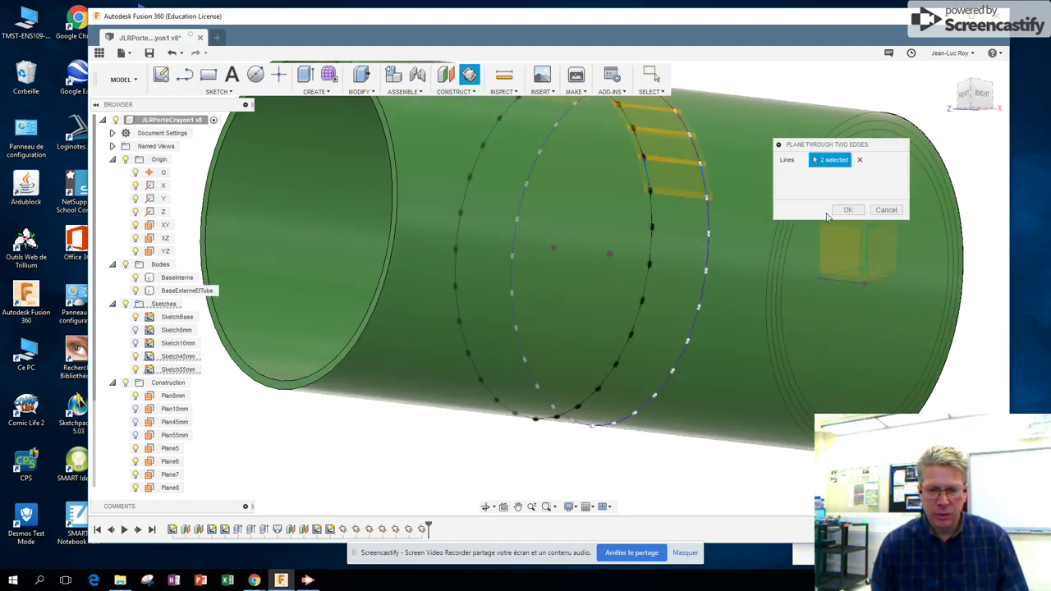
left_click(848, 210)
key("Return")
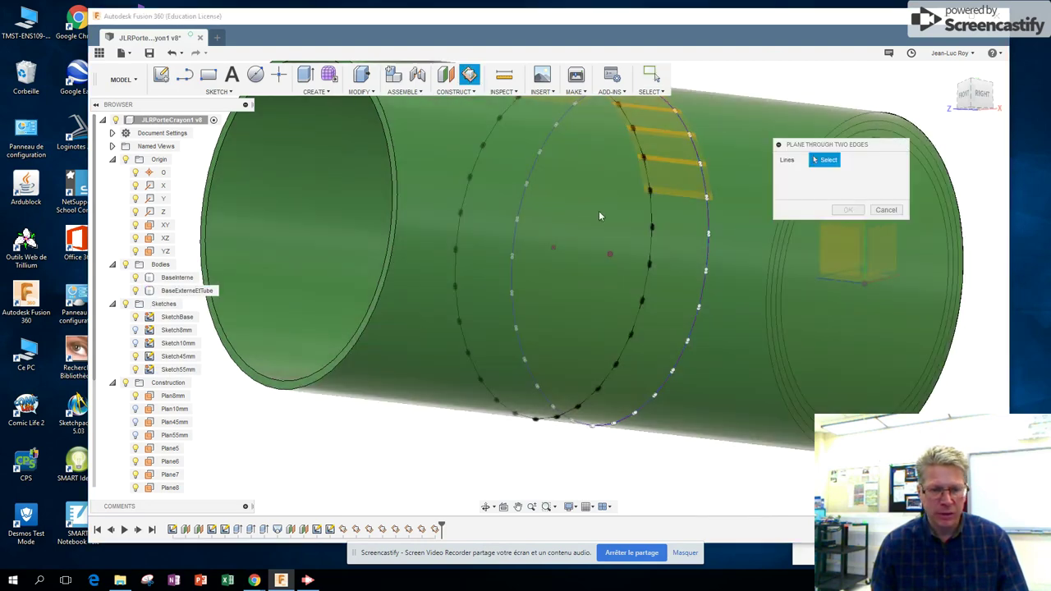
left_click(652, 215)
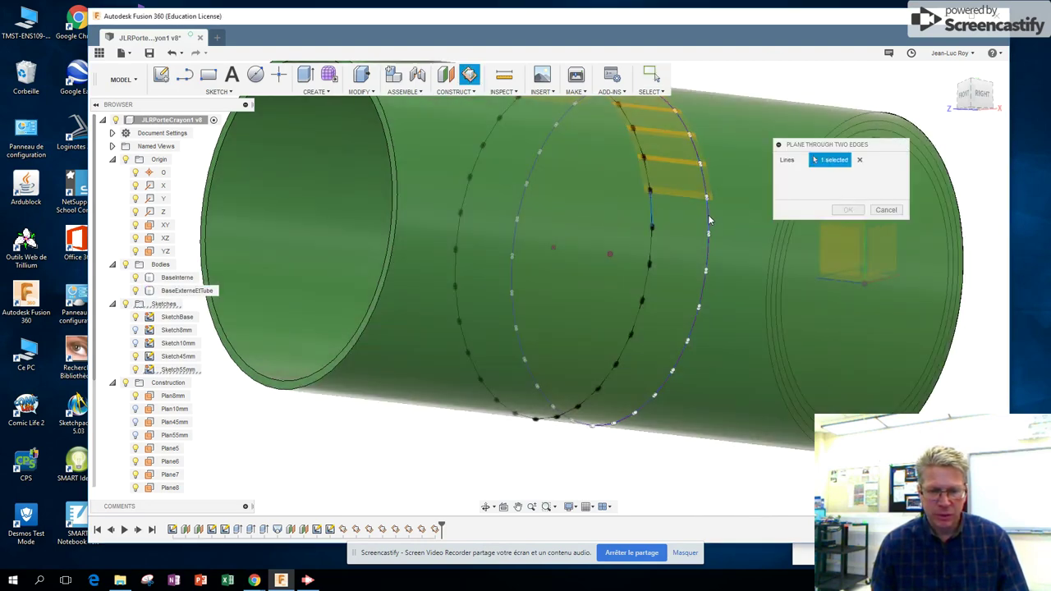
left_click(708, 223)
left_click(849, 210)
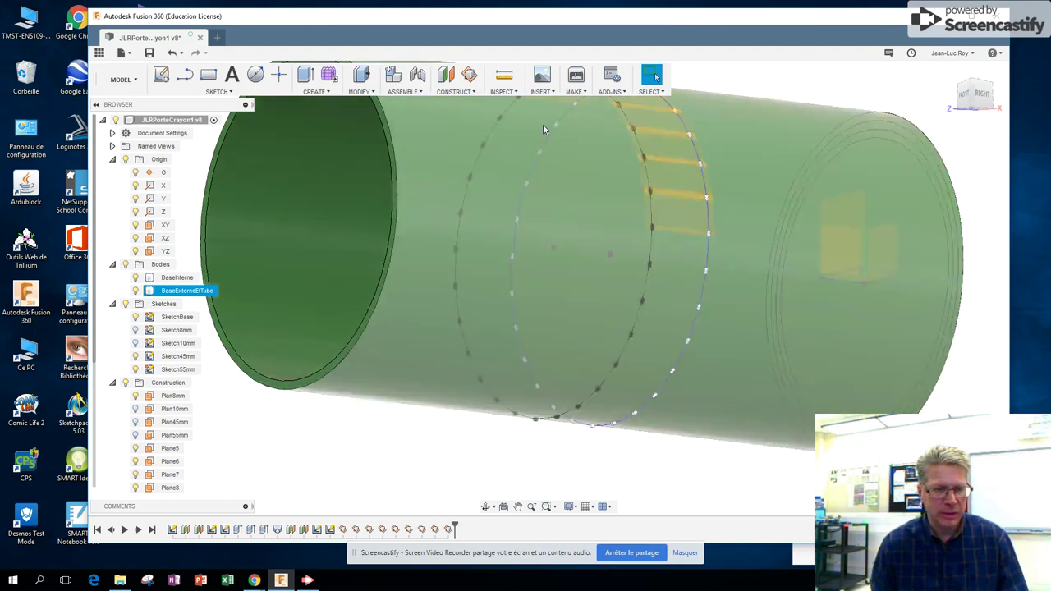
Step: Create the tenth and eleventh Plane Through Two Edges from the following two pairs of Sketch45mm and Sketch55mm segments
key("Return")
left_click(650, 248)
left_click(709, 261)
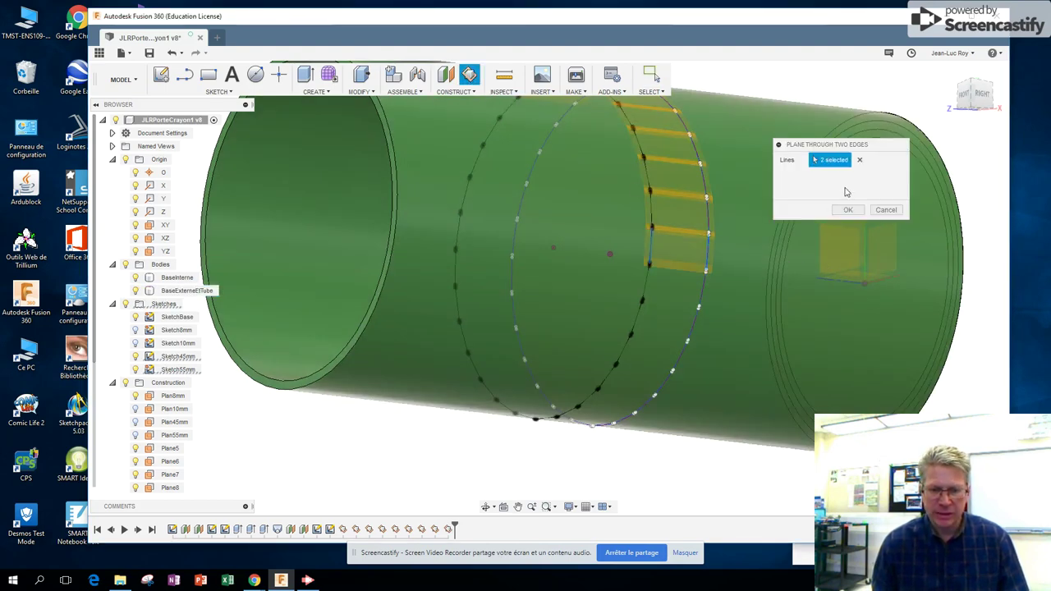
left_click(849, 210)
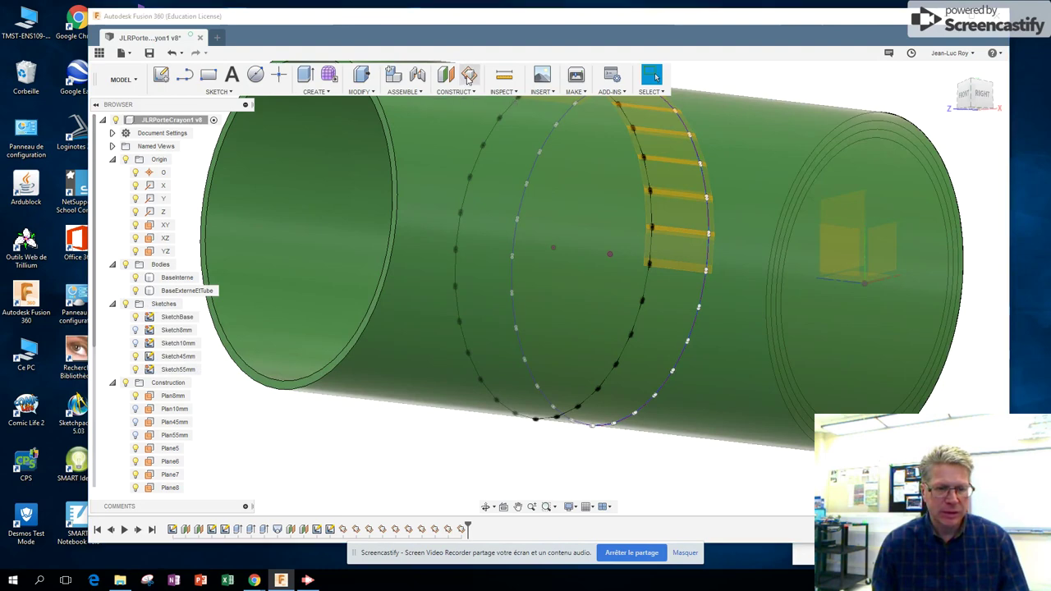
key("Return")
left_click(647, 283)
left_click(700, 302)
left_click(847, 210)
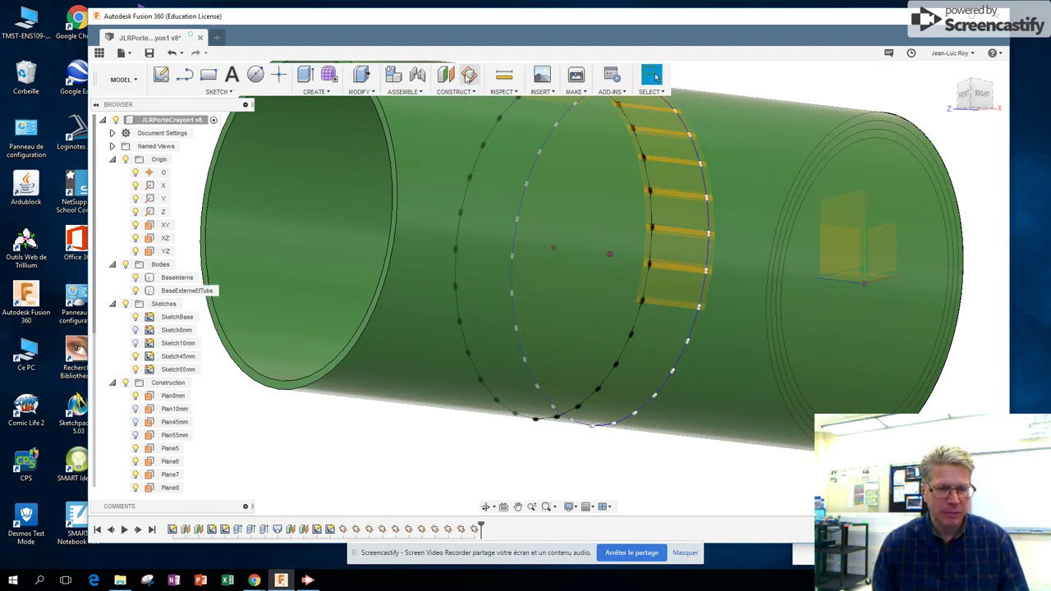
Step: Create the twelfth and thirteenth Plane Through Two Edges from the next two matching segment pairs toward the underside of the tube
key("Return")
left_click(634, 327)
left_click(691, 332)
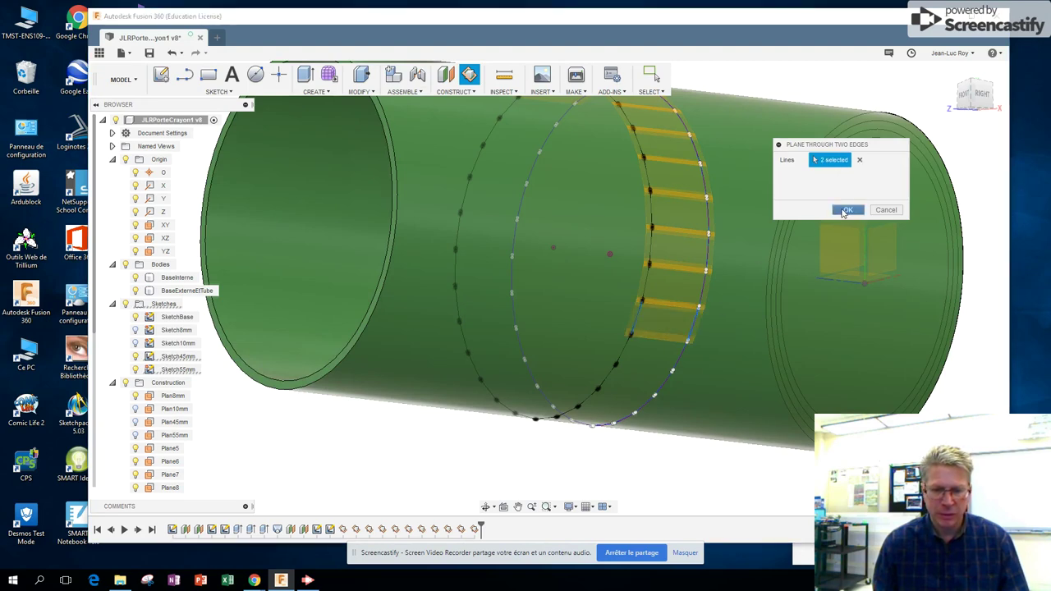
left_click(847, 210)
left_click(469, 75)
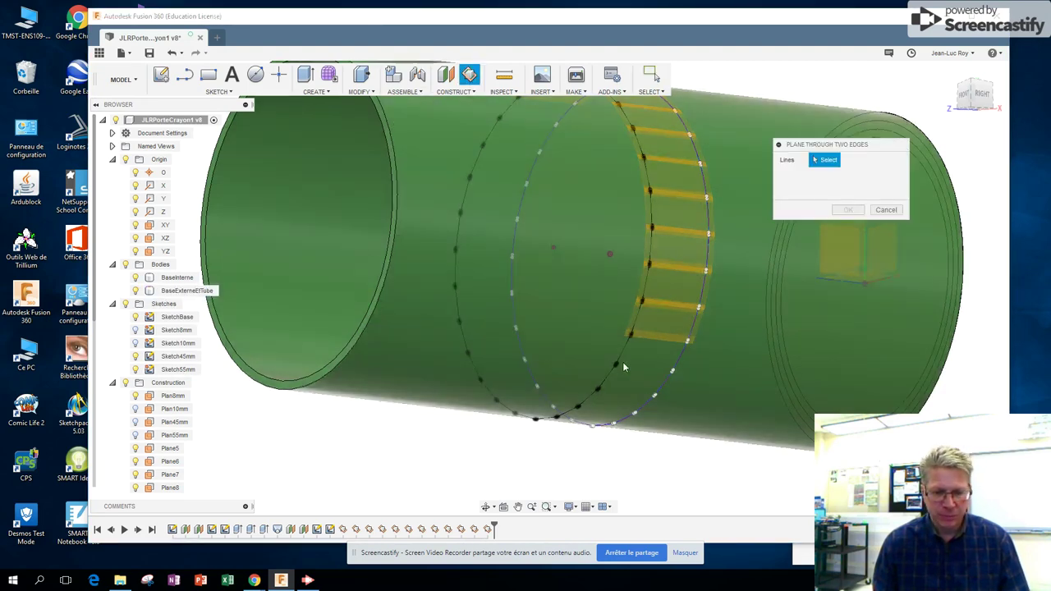
left_click(622, 360)
left_click(683, 364)
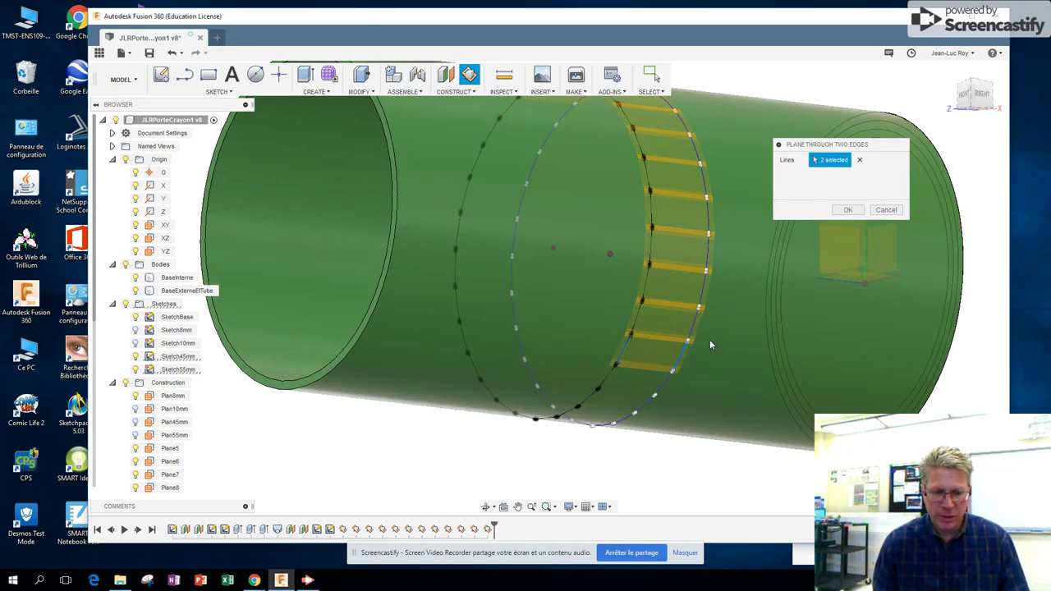
left_click(846, 209)
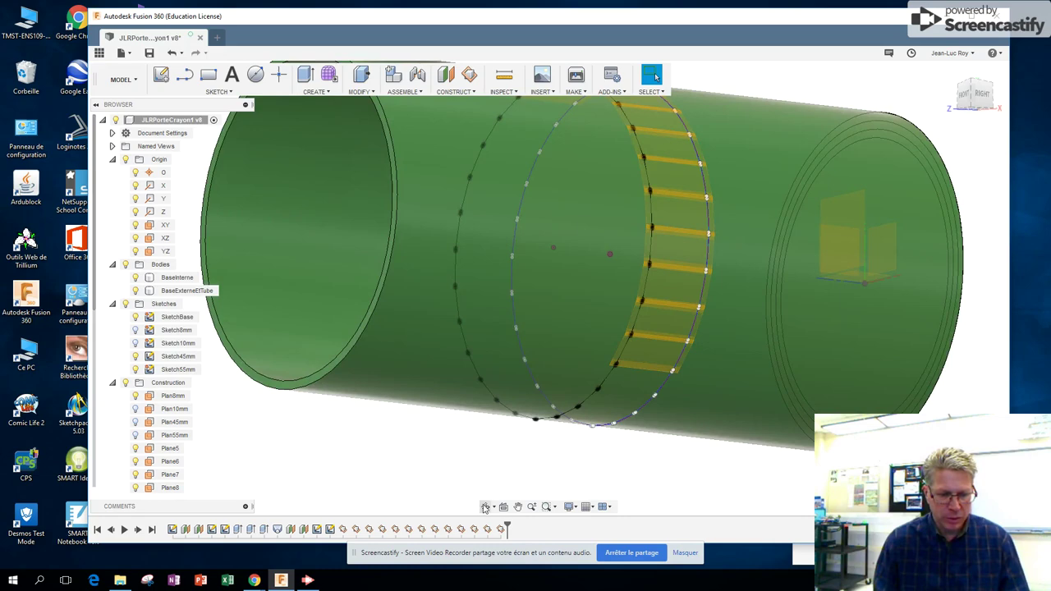
Step: Create the fourteenth Plane Through Two Edges from the matching polygon segments beside the thirteenth plane, on the underside of the tube
left_click(484, 506)
left_click_drag(528, 449, 567, 416)
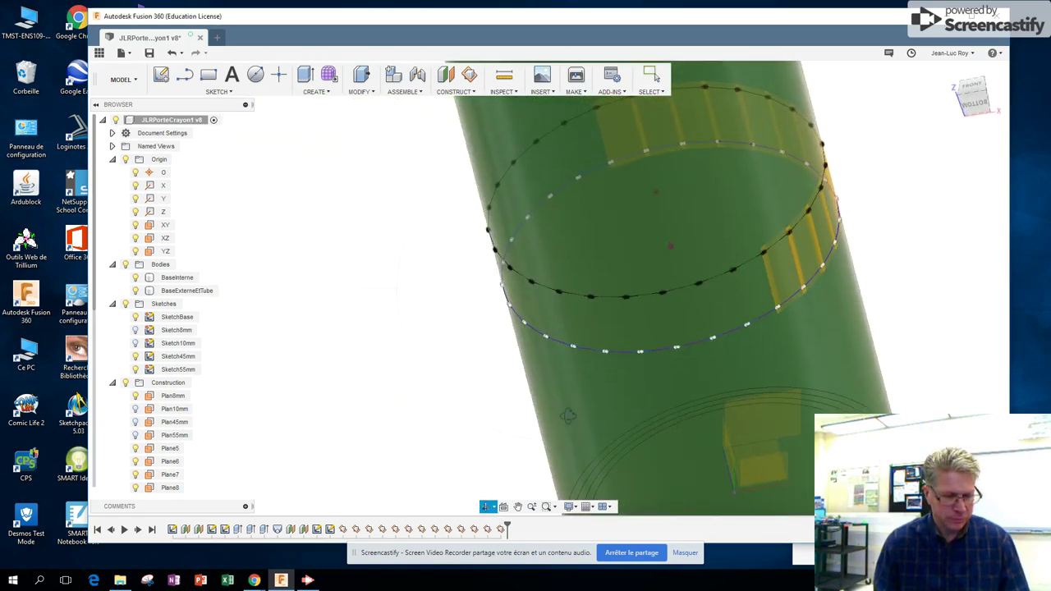
key("Escape")
left_click(638, 403)
left_click(469, 75)
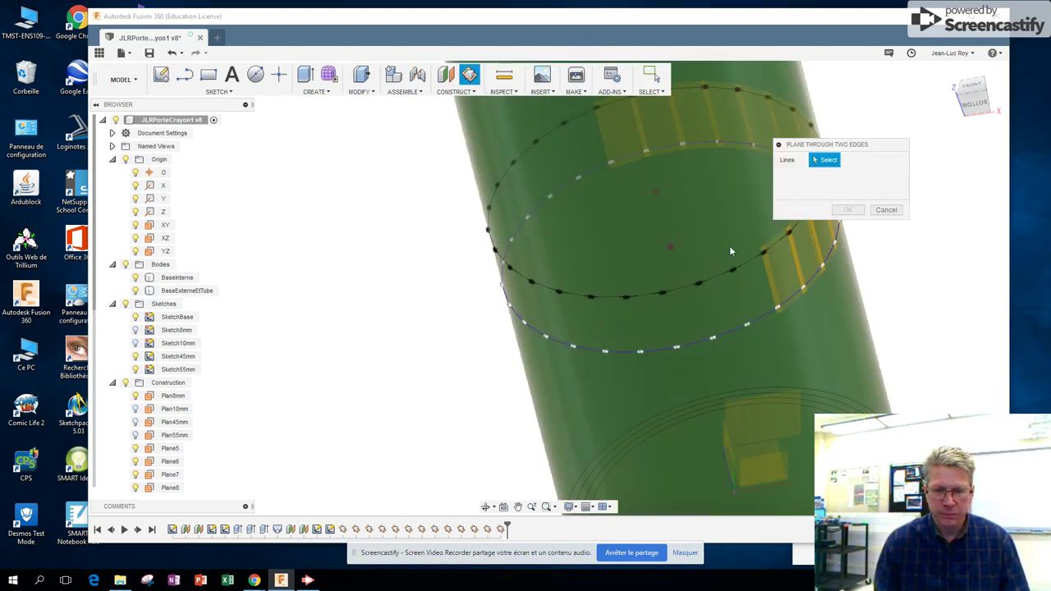
left_click(746, 266)
left_click(767, 323)
left_click(848, 210)
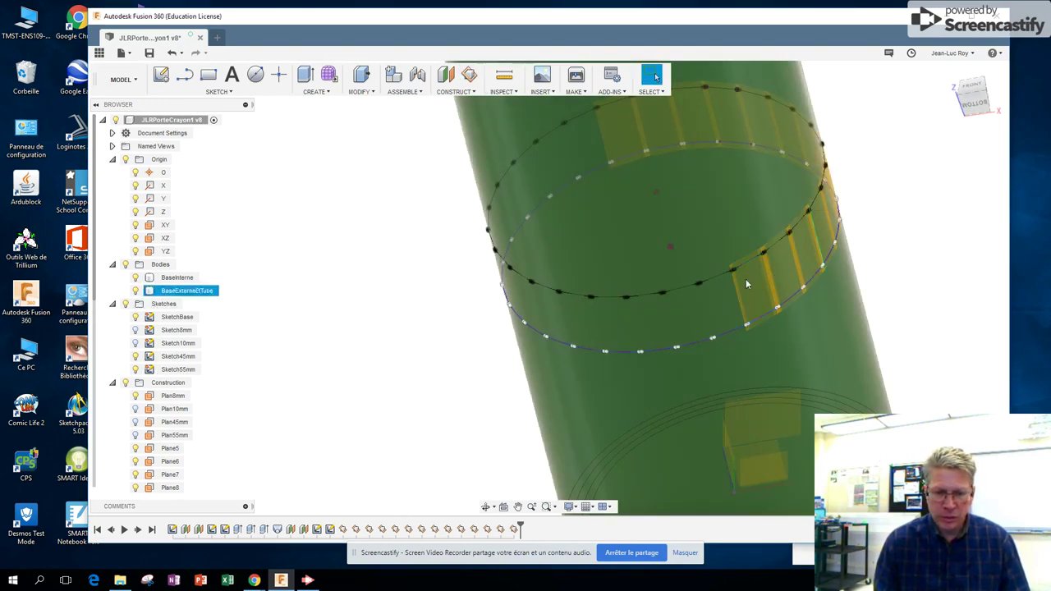
Step: Create the fifteenth and sixteenth Plane Through Two Edges from the next two matching Sketch45mm and Sketch55mm segment pairs along the underside
left_click(469, 75)
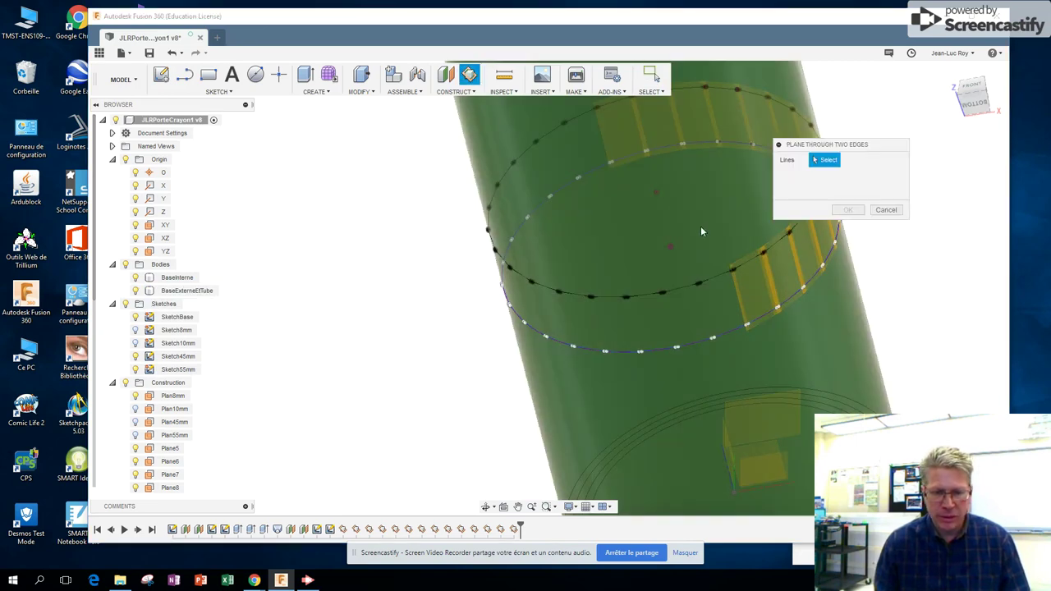
left_click(723, 280)
left_click(748, 319)
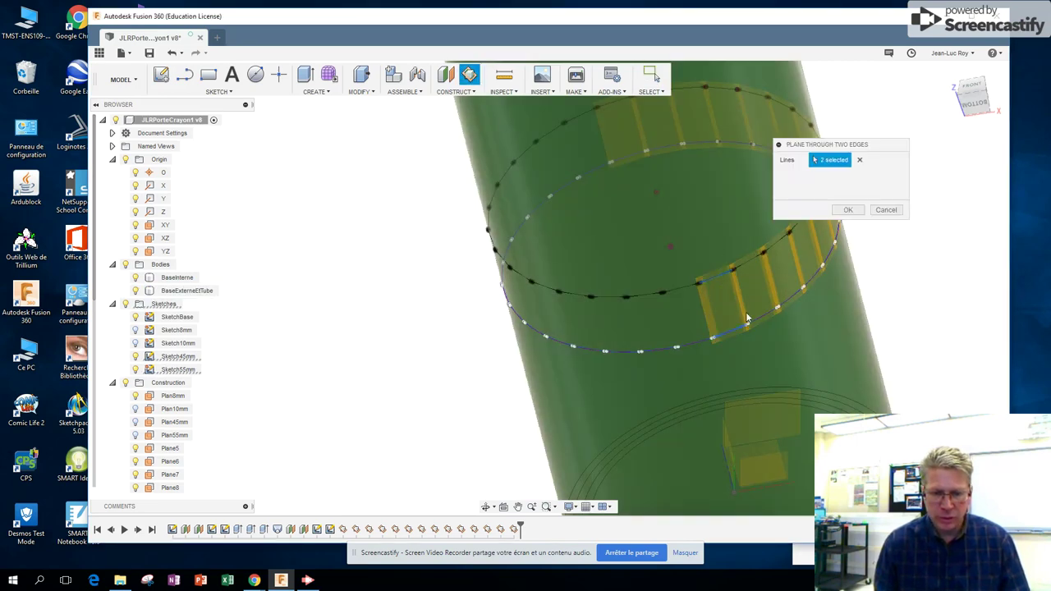
left_click(849, 210)
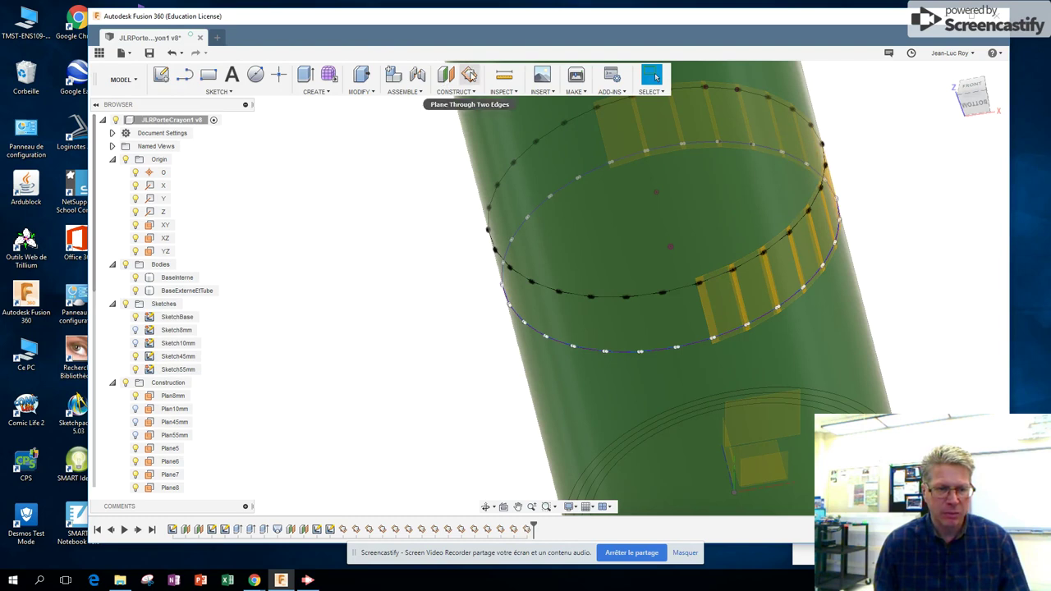
left_click(469, 75)
left_click(680, 292)
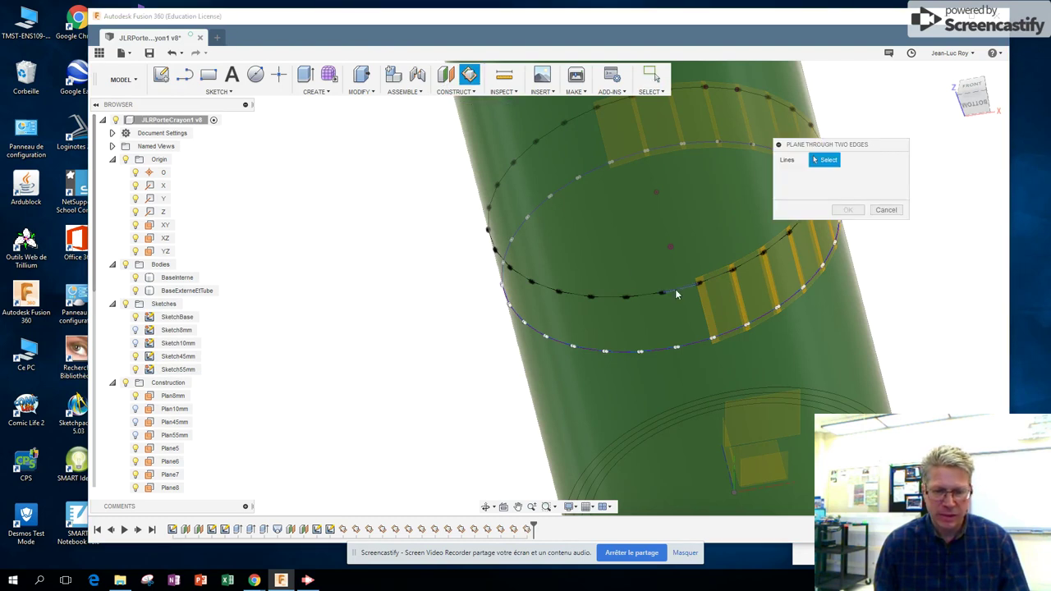
left_click(698, 344)
left_click(848, 211)
Step: Create the seventeenth and eighteenth Plane Through Two Edges from the two segment pairs following the sixteenth plane around the tube
left_click(469, 74)
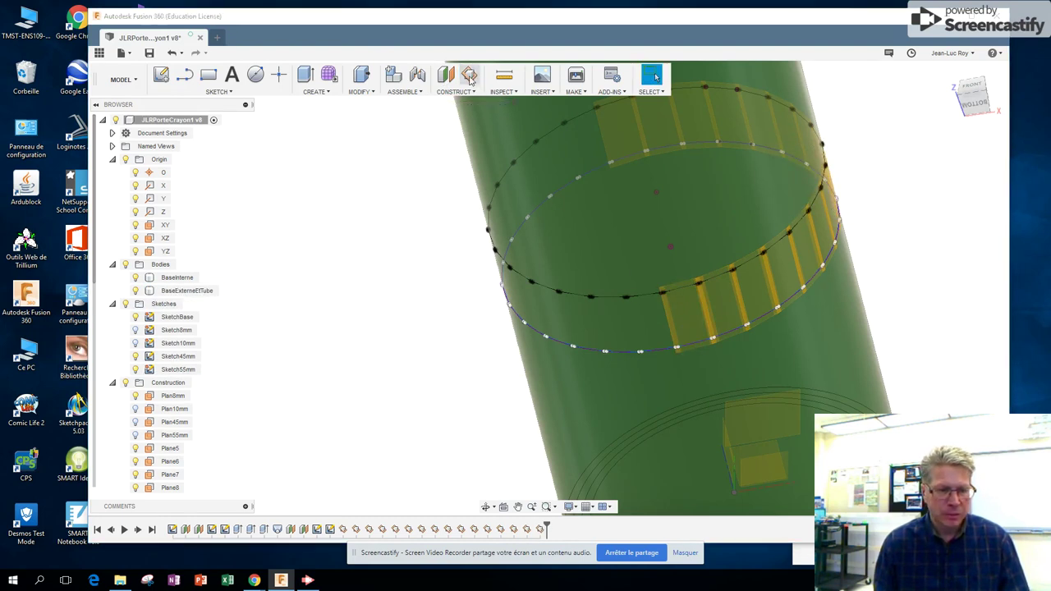
left_click(653, 297)
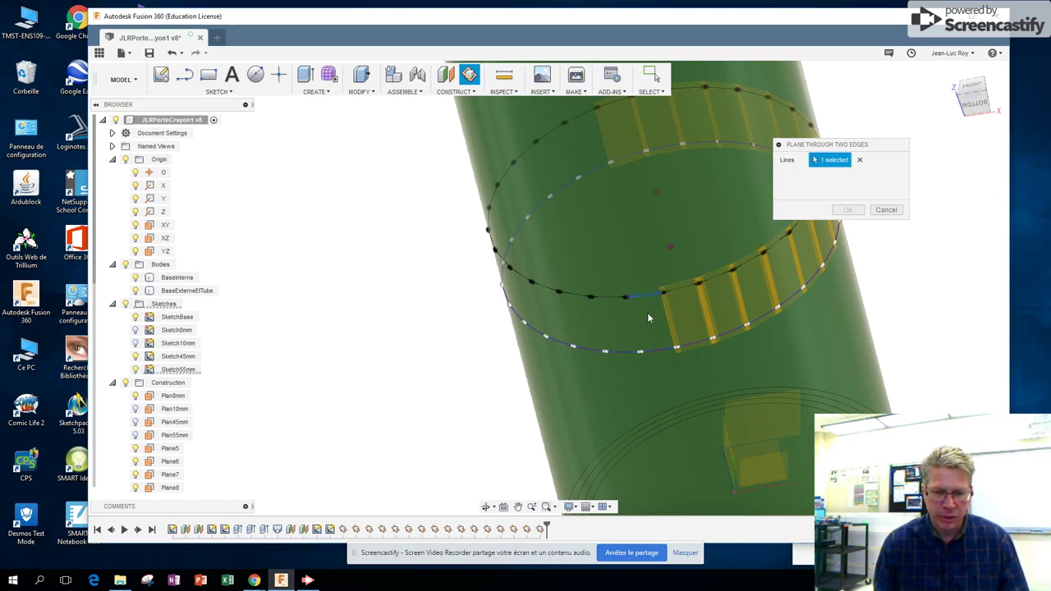
left_click(663, 353)
left_click(851, 211)
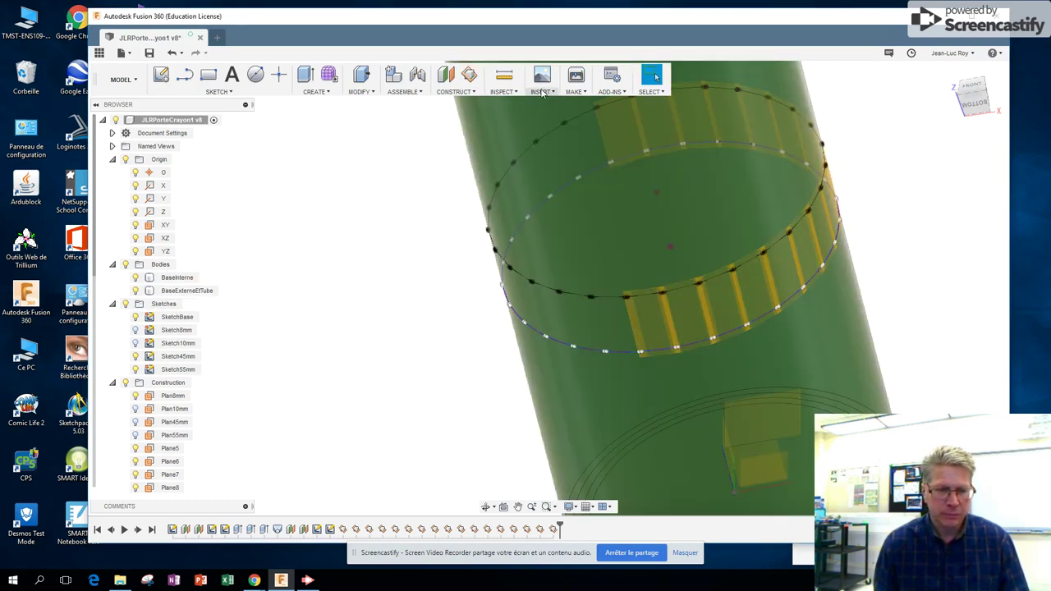
left_click(469, 76)
left_click(612, 305)
left_click(625, 353)
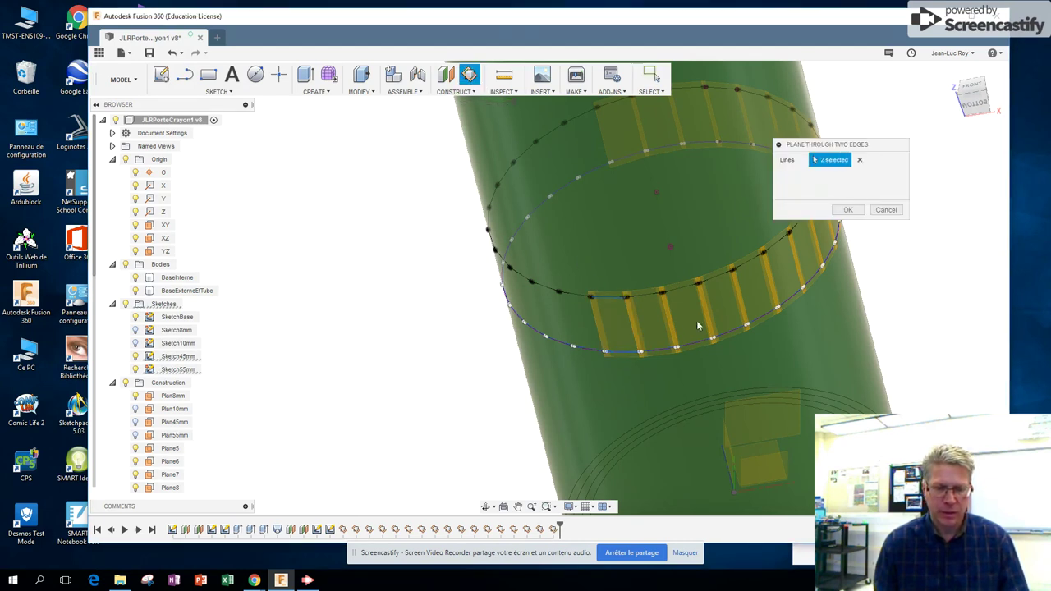
left_click(848, 210)
Step: Create the nineteenth and twentieth Plane Through Two Edges from the next two matching Sketch45mm and Sketch55mm segment pairs on the tube's underside
left_click(470, 76)
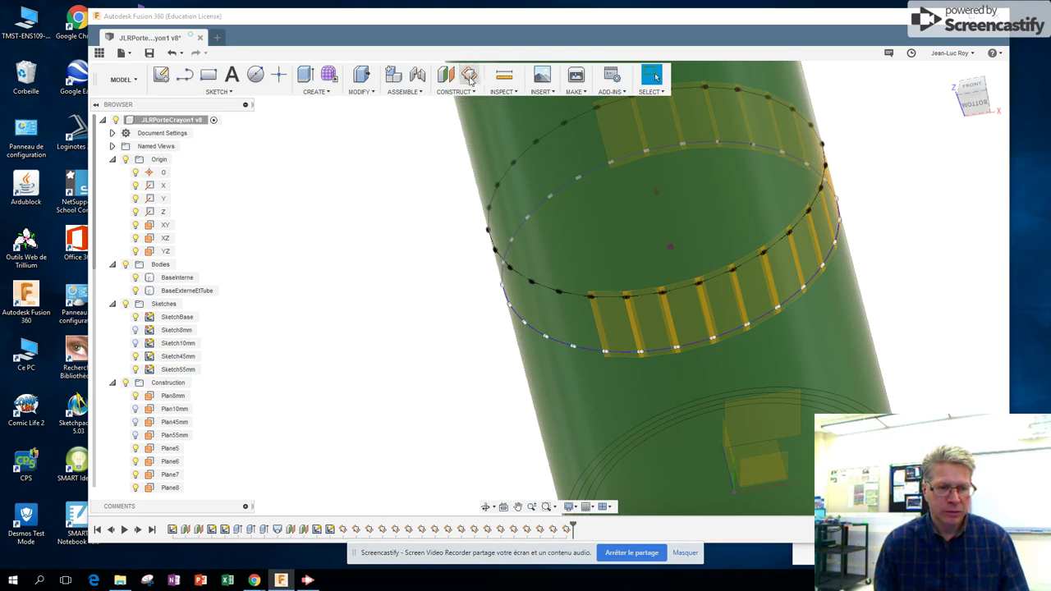
left_click(585, 296)
left_click(586, 352)
left_click(857, 212)
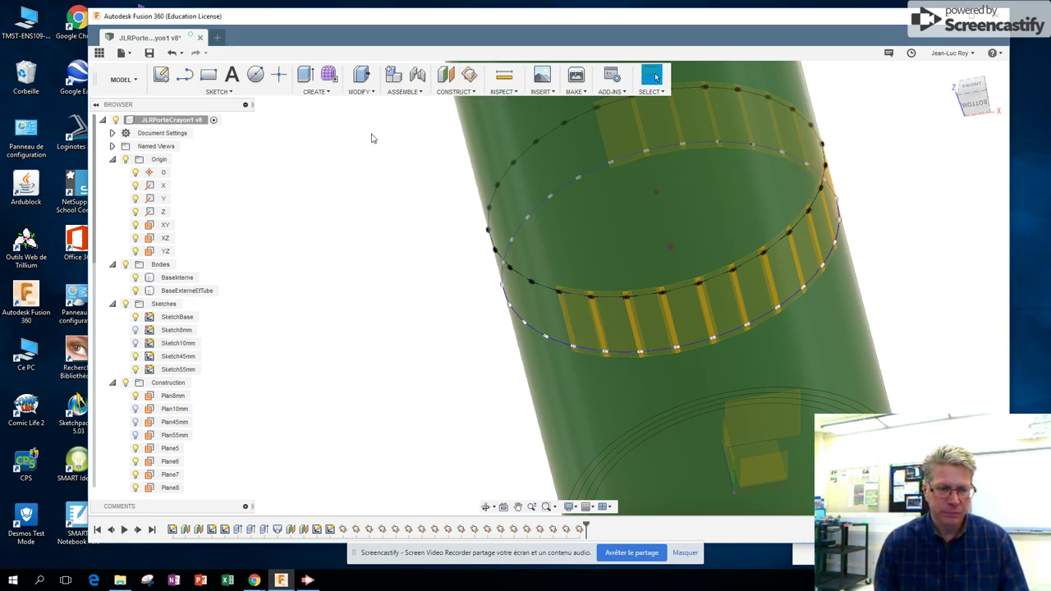
left_click(468, 77)
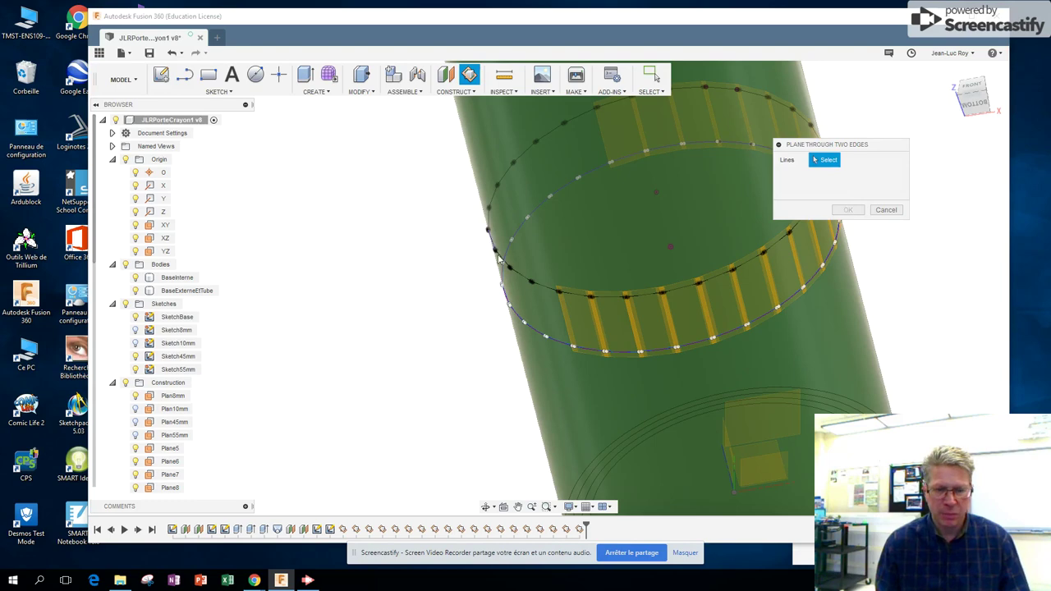
left_click(541, 288)
left_click(557, 339)
left_click(848, 210)
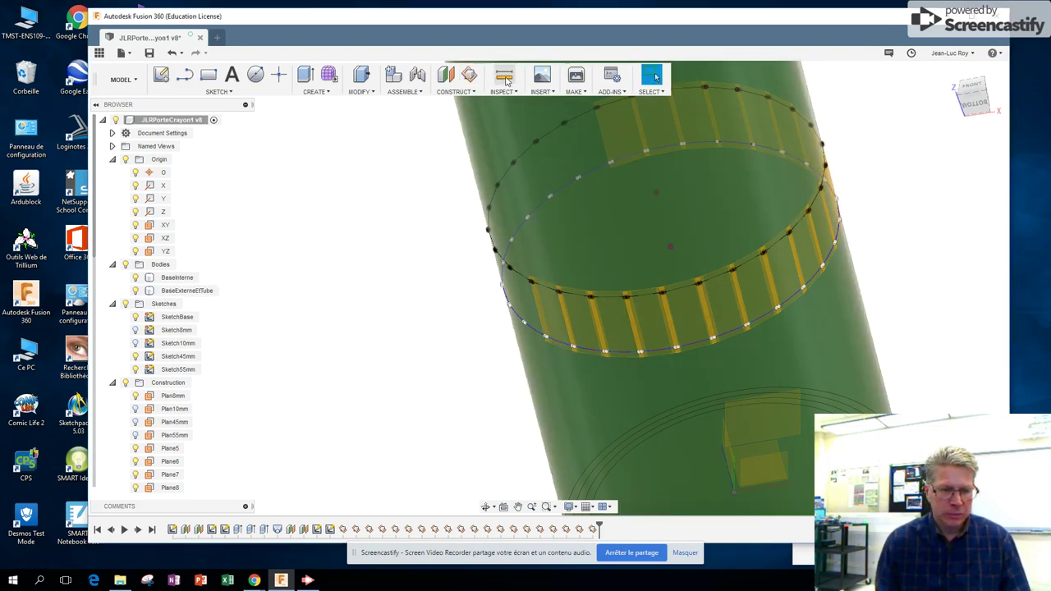
Step: Create the twenty-first and twenty-second Plane Through Two Edges from the two segment pairs following the twentieth plane, heading up the tube's side
key("Return")
left_click(526, 280)
left_click(531, 329)
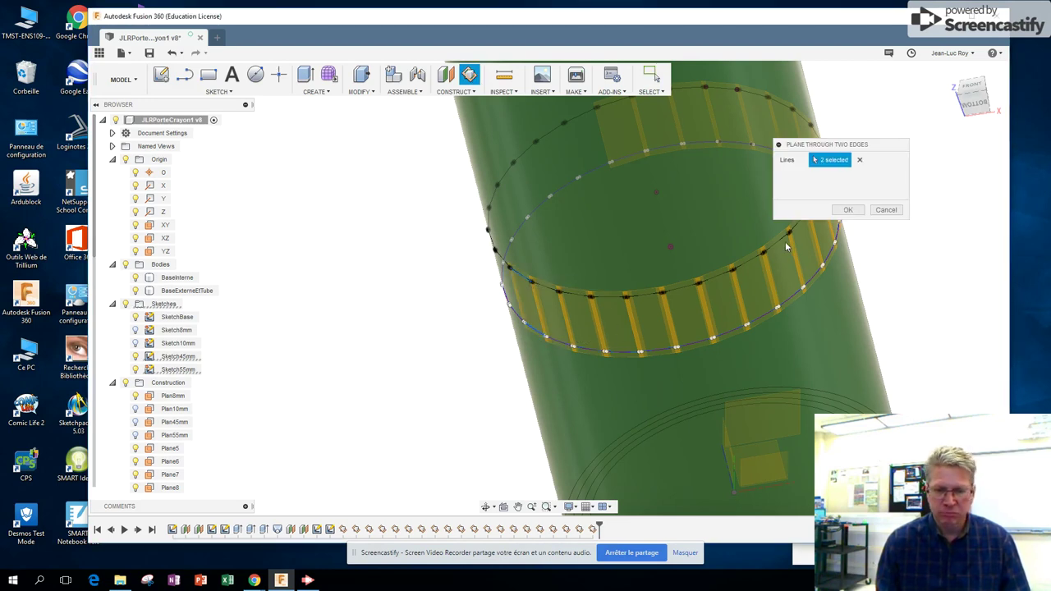
left_click(846, 210)
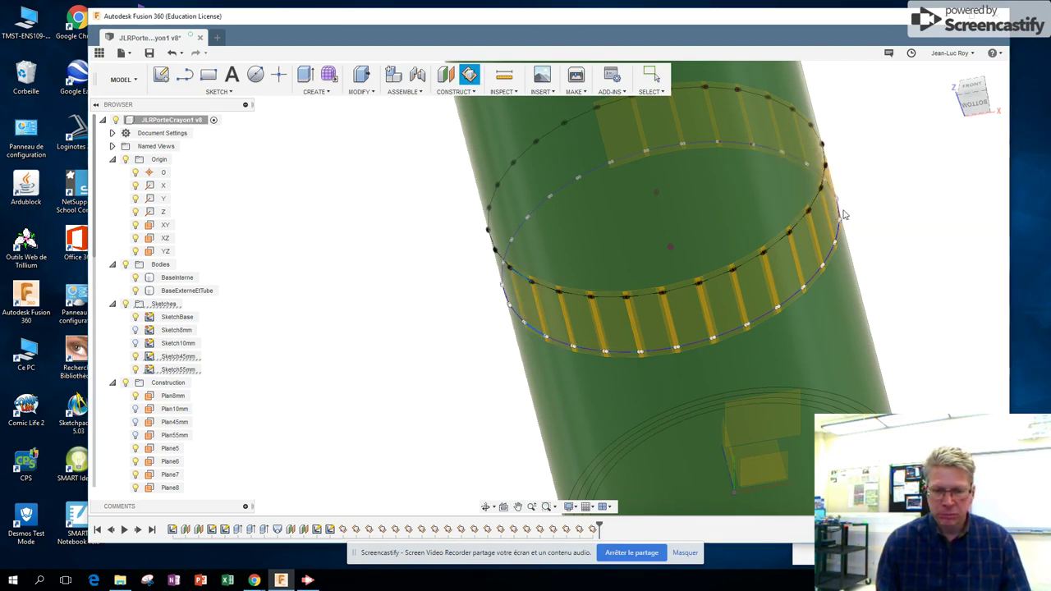
left_click(486, 506)
left_click_drag(603, 348, 656, 397)
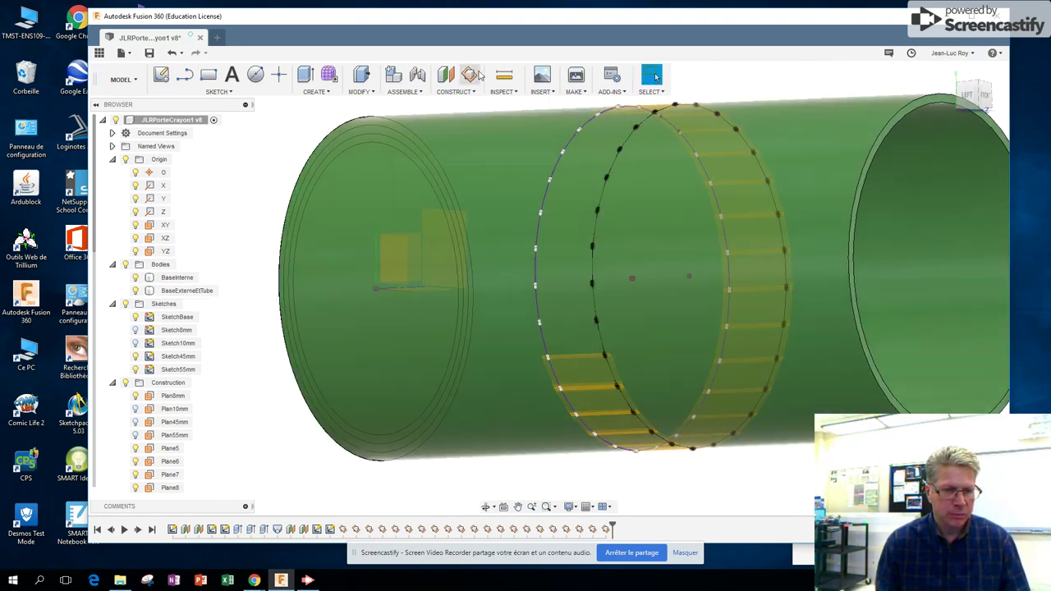
left_click(469, 74)
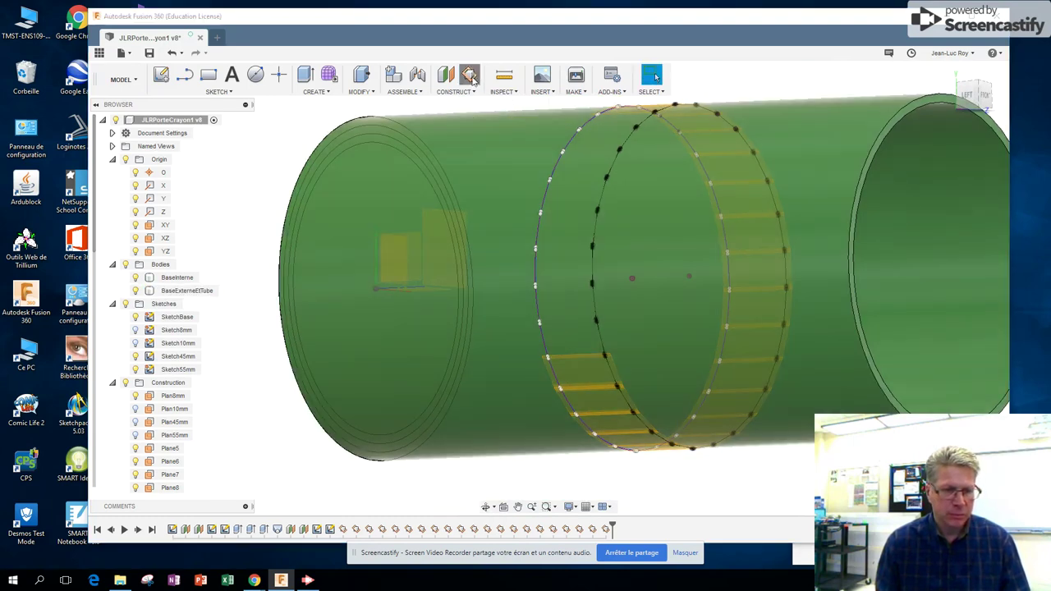
left_click(547, 349)
left_click(762, 247)
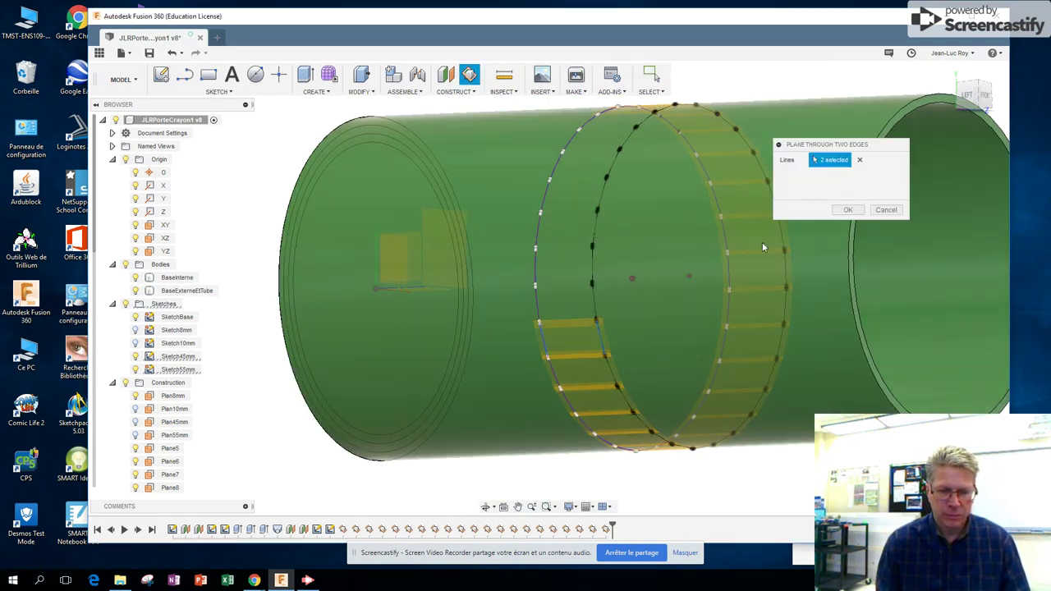
left_click(846, 211)
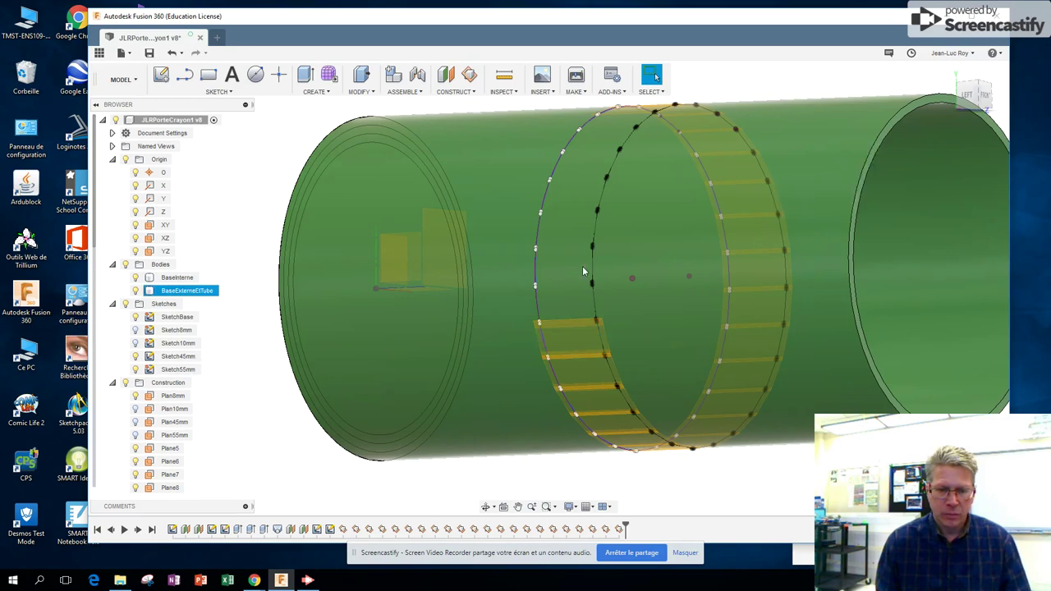
Step: Create the twenty-third and twenty-fourth Plane Through Two Edges from the next two matching polygon segment pairs along the tube's side
left_click(469, 76)
left_click(535, 301)
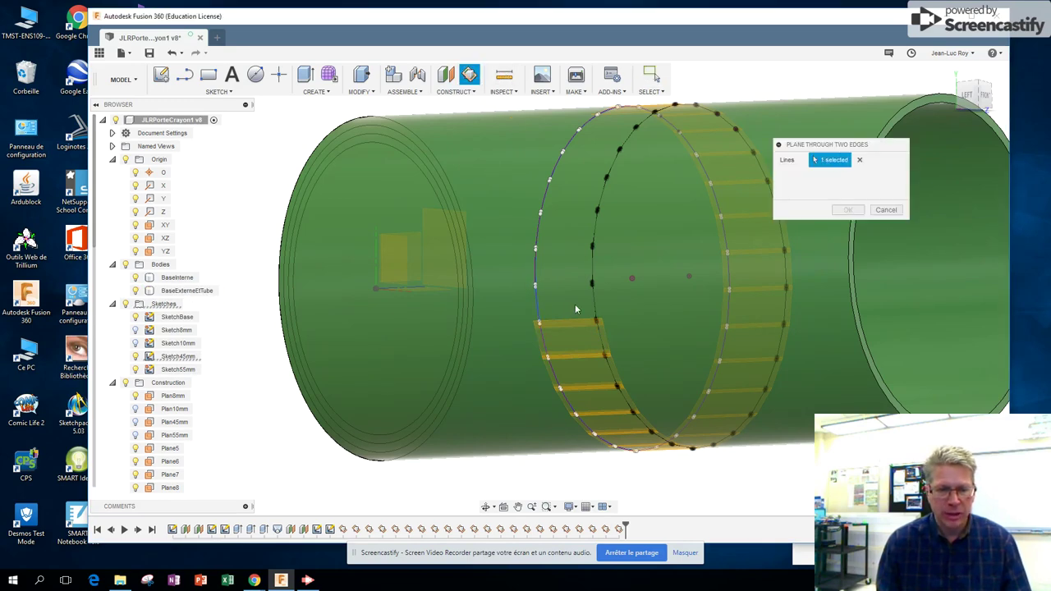
left_click(596, 307)
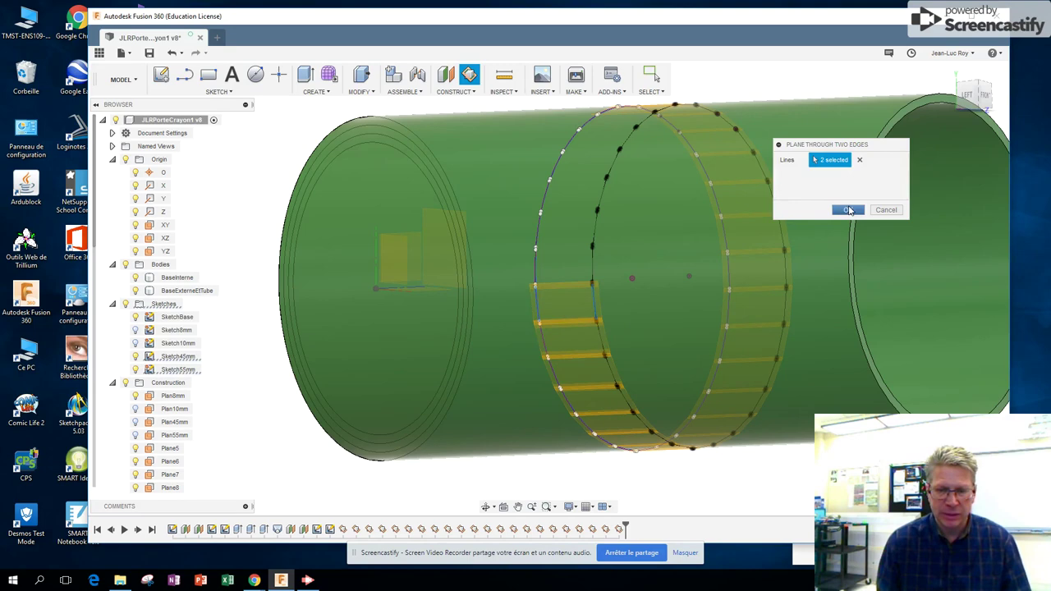
left_click(848, 210)
left_click(470, 78)
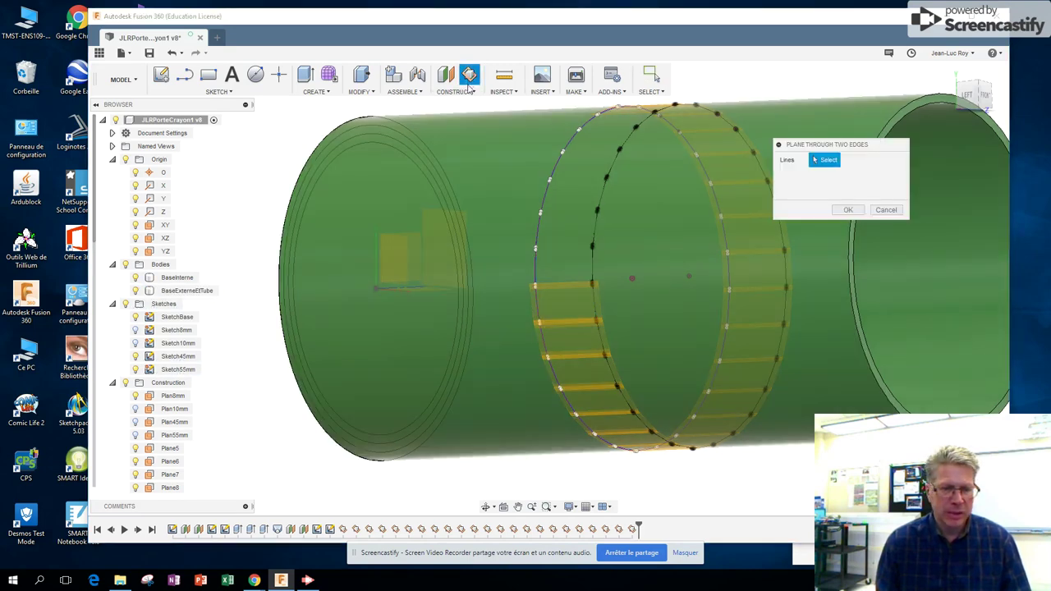
left_click(536, 271)
left_click(590, 268)
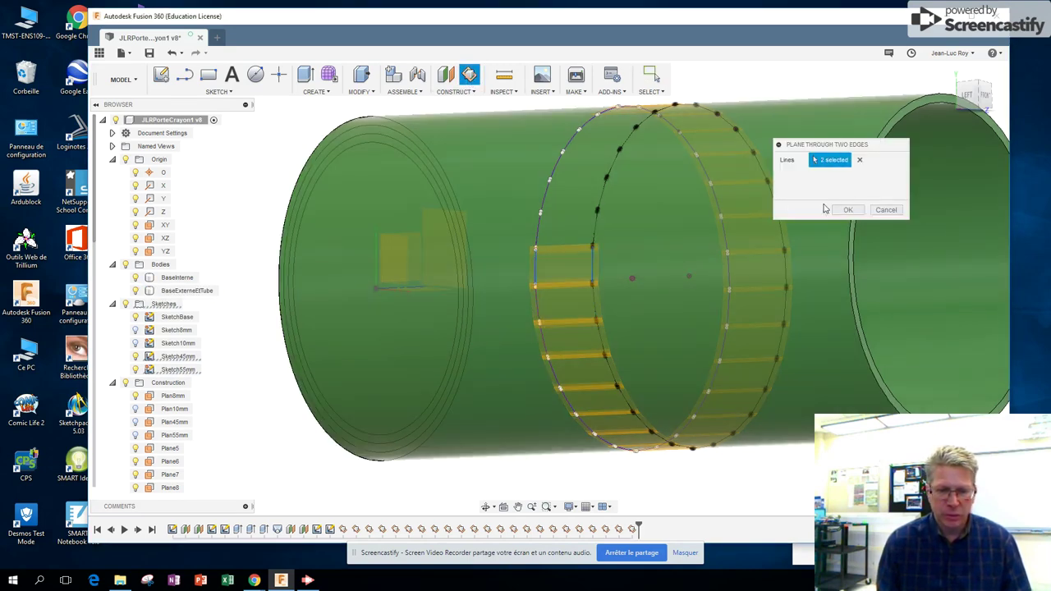
left_click(846, 210)
Step: Create the twenty-fifth and twenty-sixth Plane Through Two Edges from the two segment pairs beyond the twenty-fourth plane
left_click(470, 78)
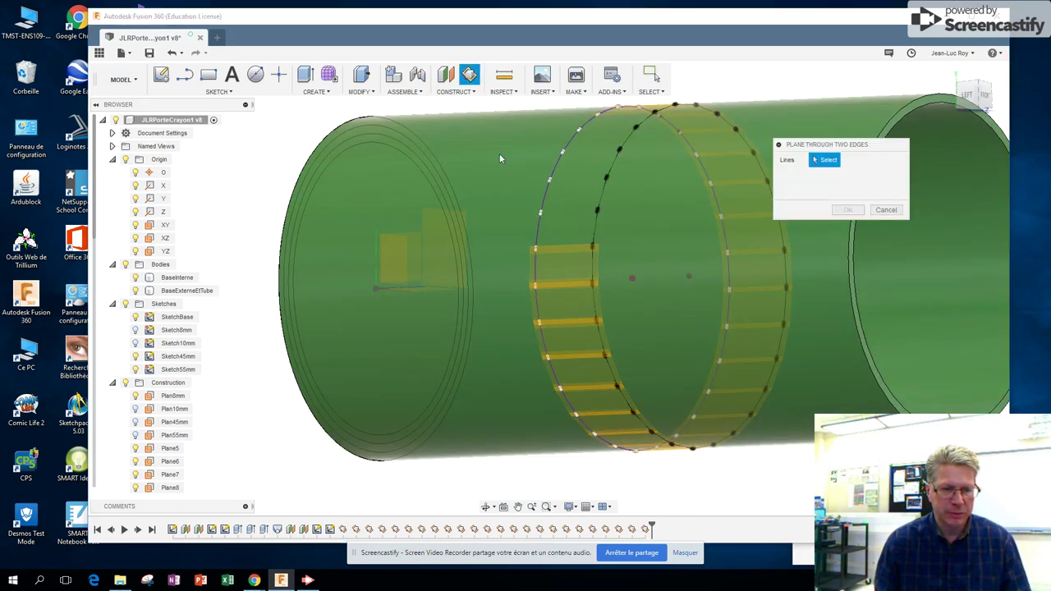
left_click(540, 227)
left_click(596, 239)
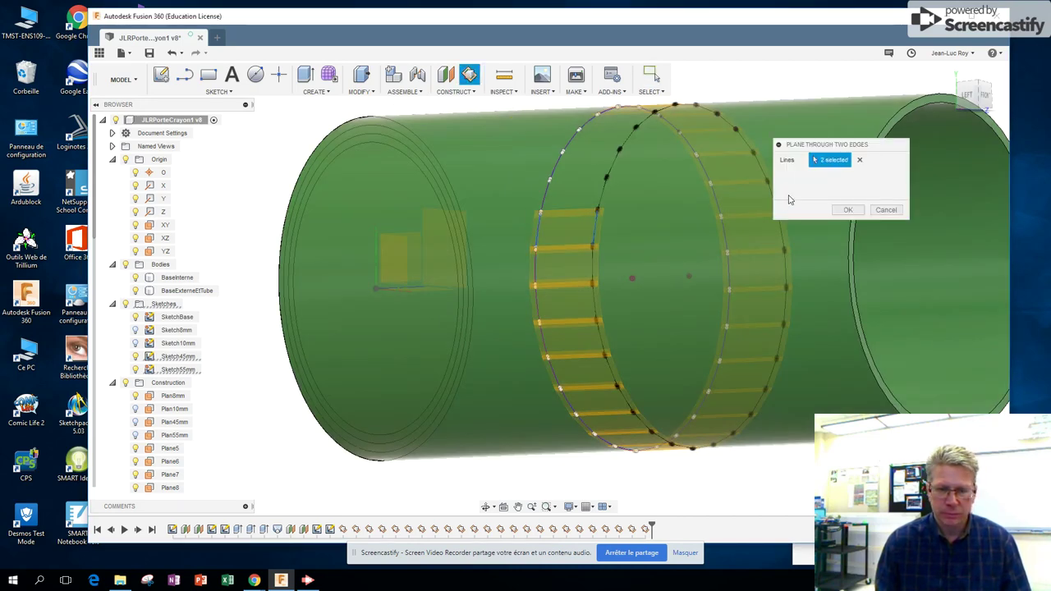
left_click(846, 210)
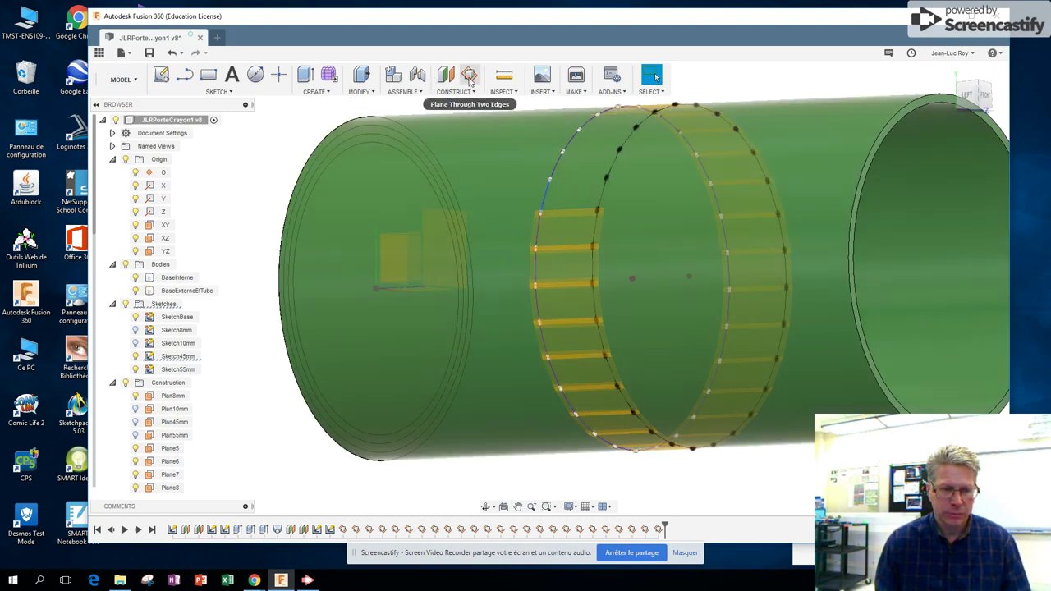
left_click(469, 75)
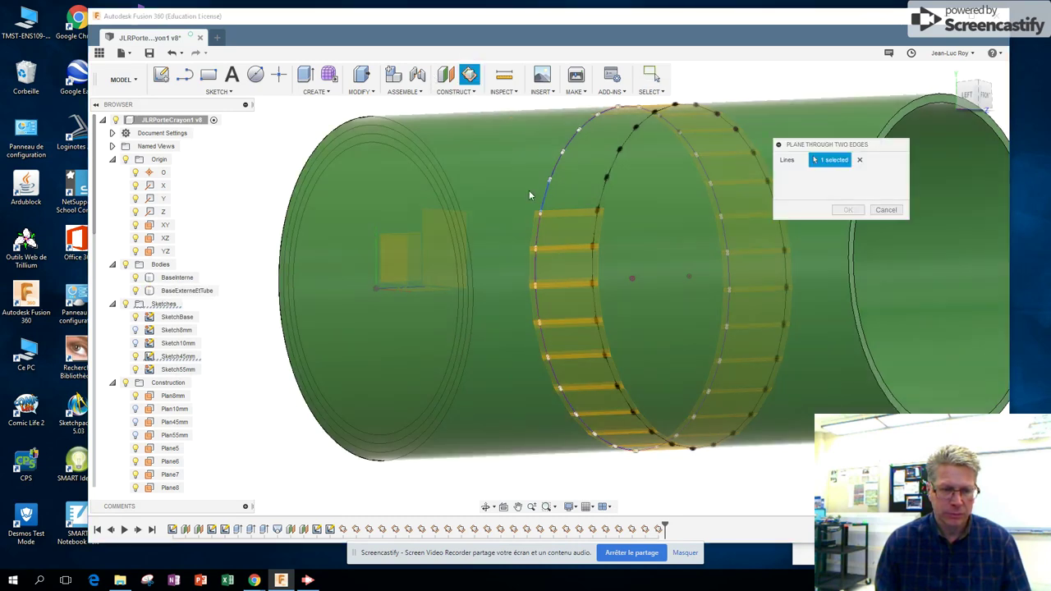
left_click(599, 194)
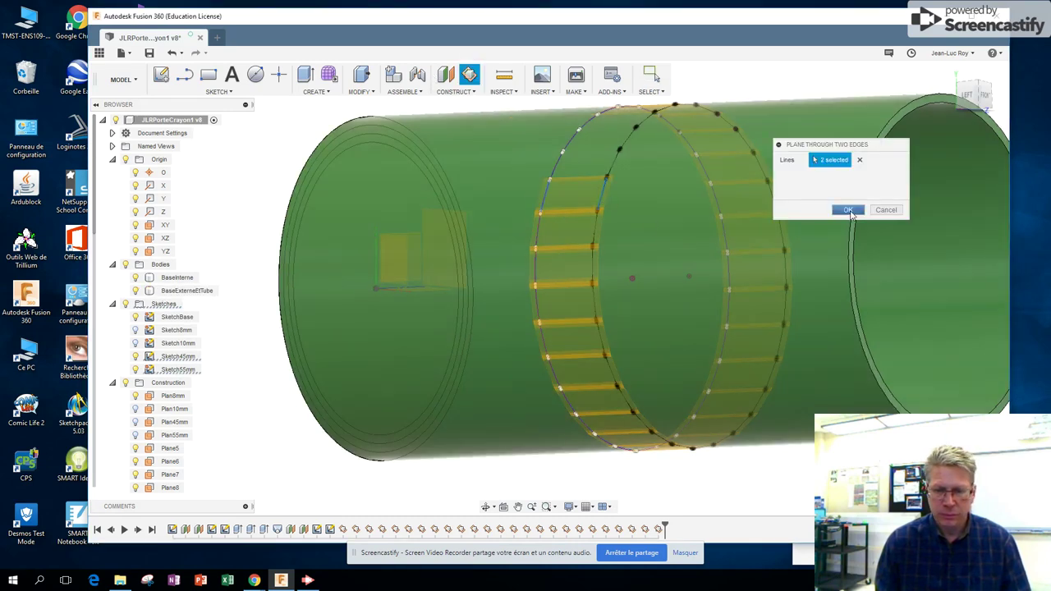
left_click(847, 210)
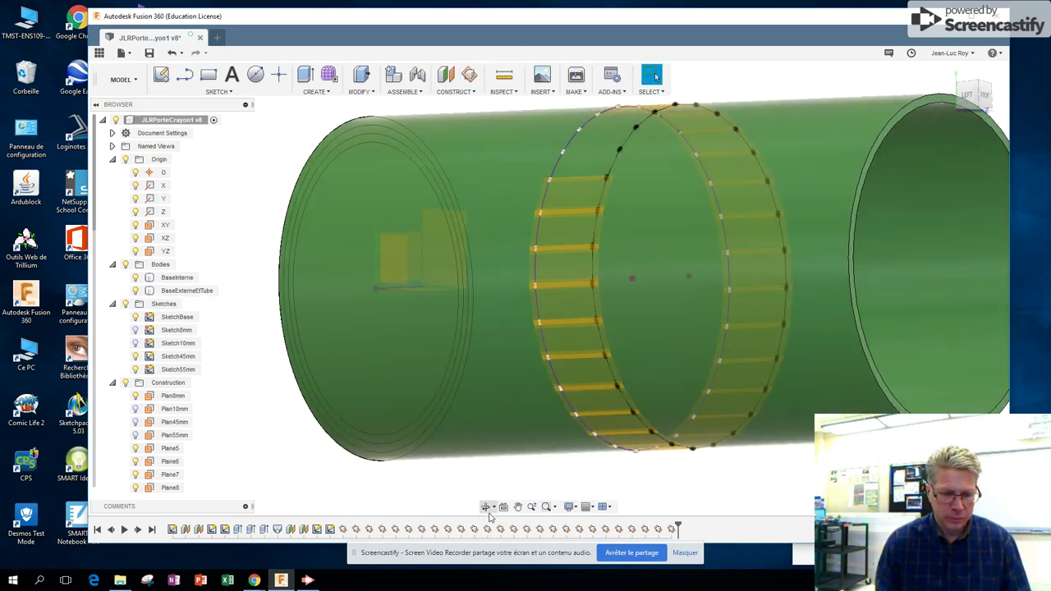
Step: Close the remaining gap in the ring with three Planes Through Two Edges, each using a matching Sketch45mm and Sketch55mm segment pair
left_click(487, 507)
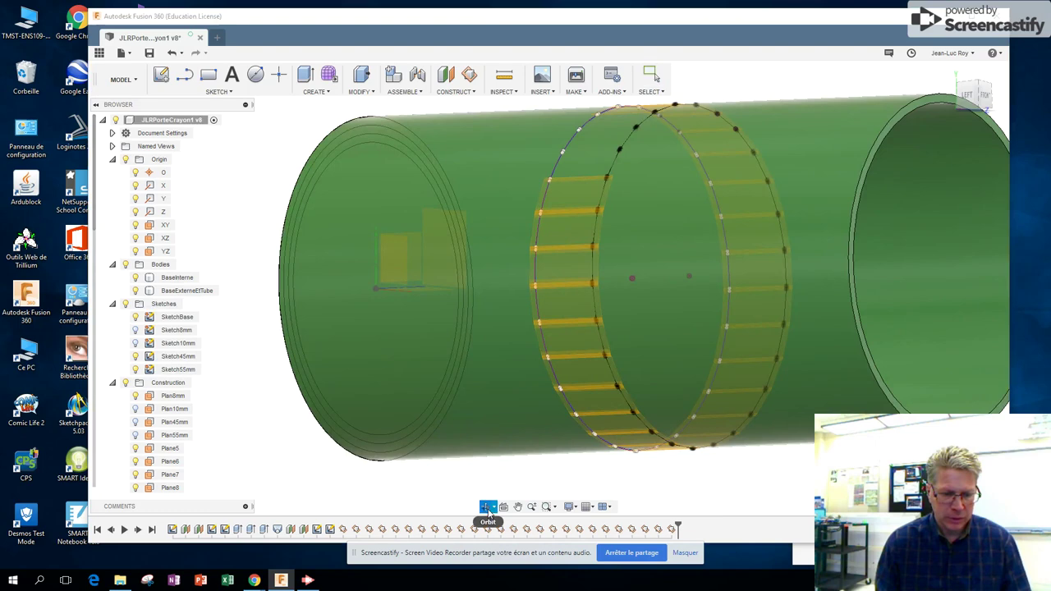
left_click_drag(651, 206, 668, 258)
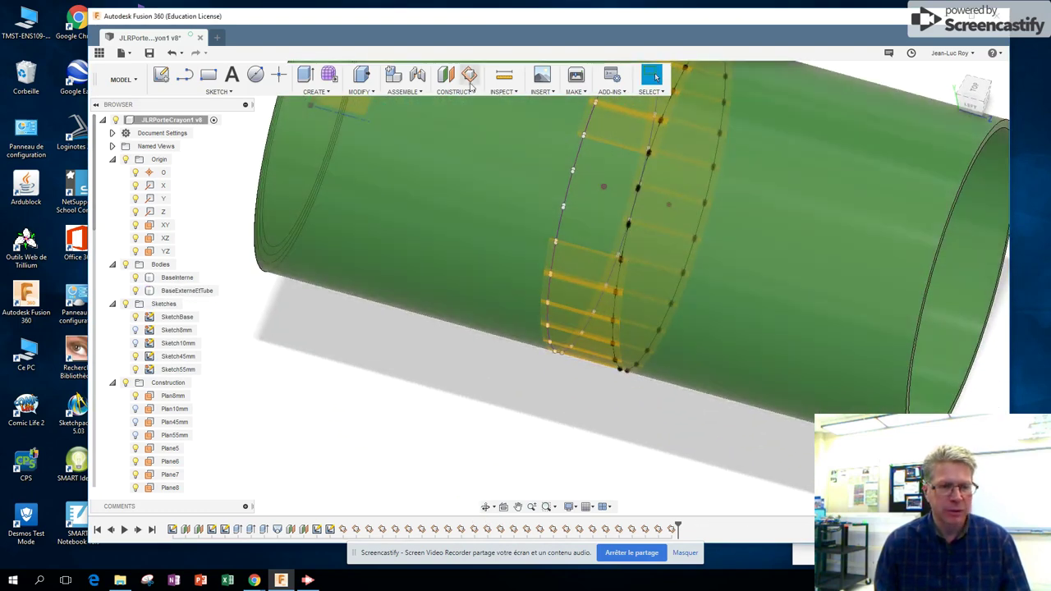
left_click(469, 75)
left_click(563, 227)
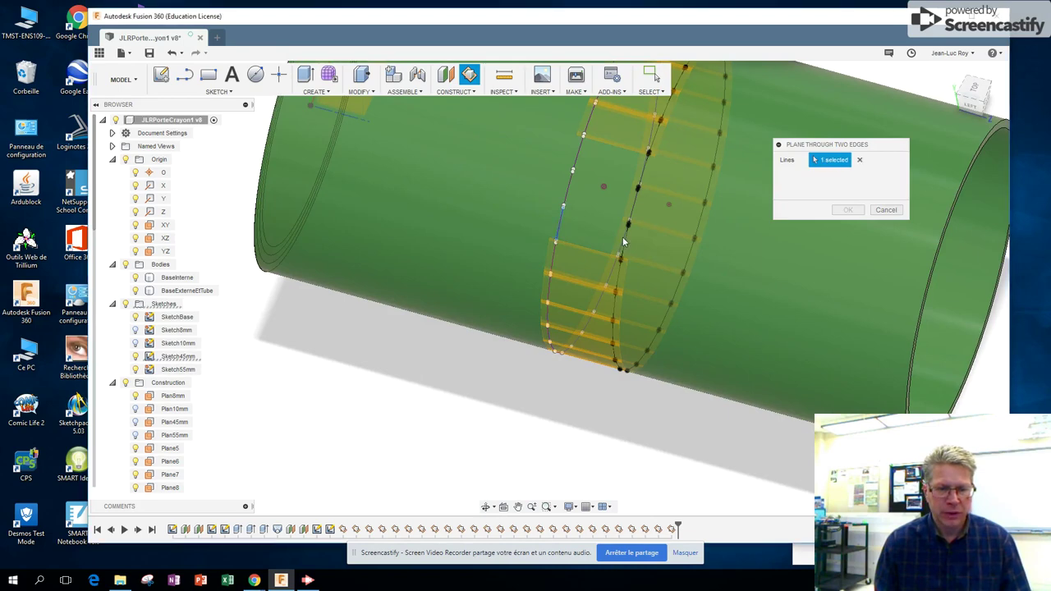
left_click(847, 210)
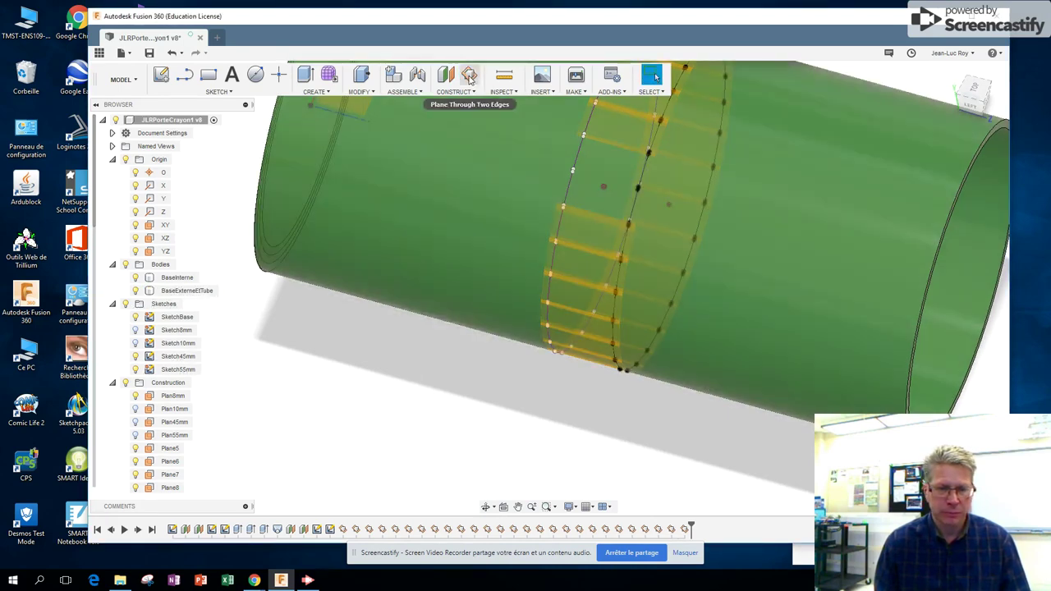
left_click(469, 76)
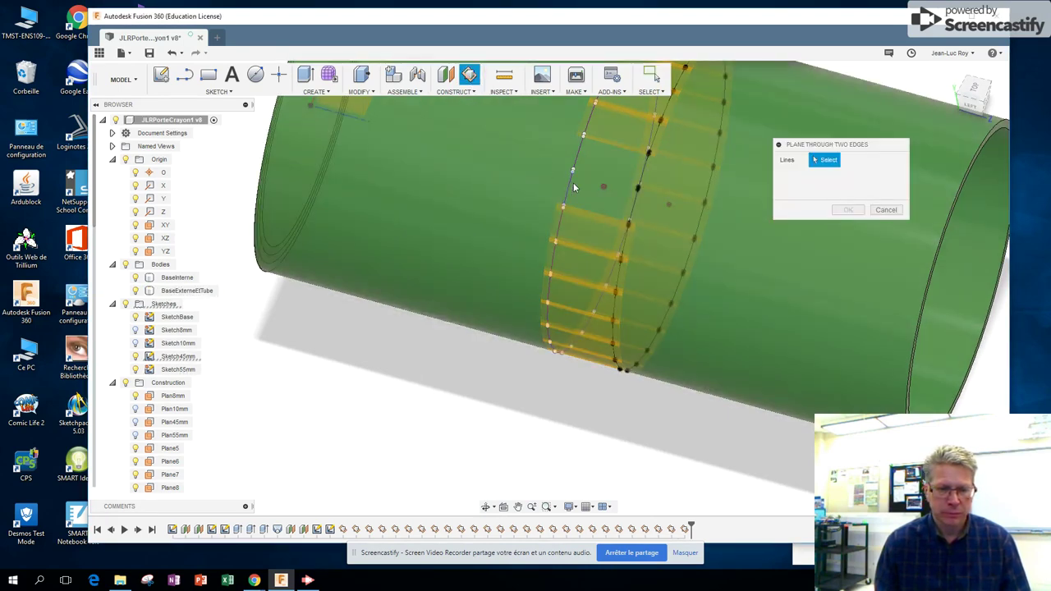
left_click(633, 209)
left_click(848, 210)
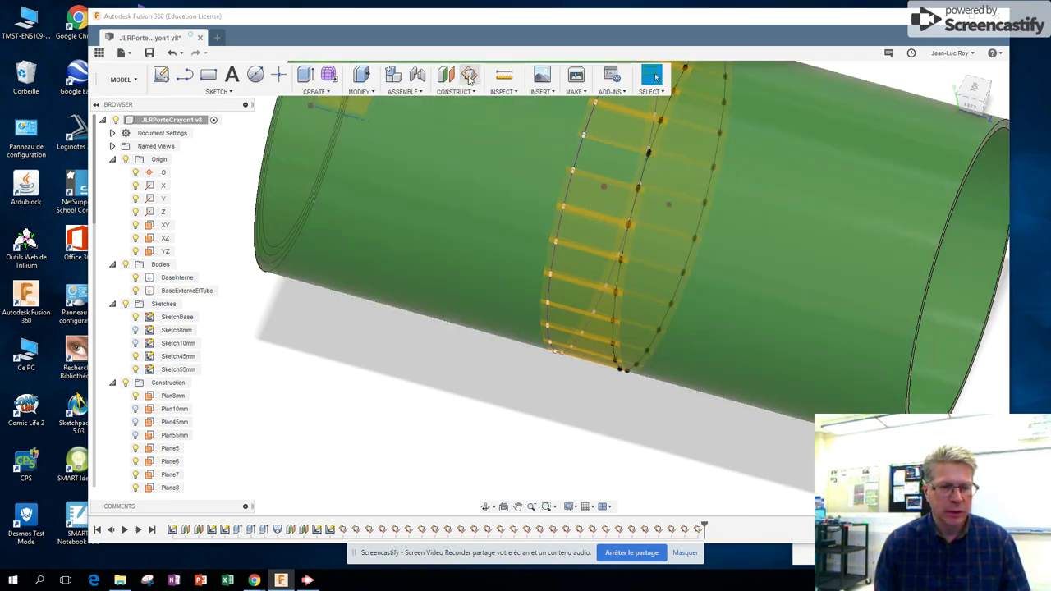
left_click(469, 75)
left_click(580, 149)
left_click(647, 169)
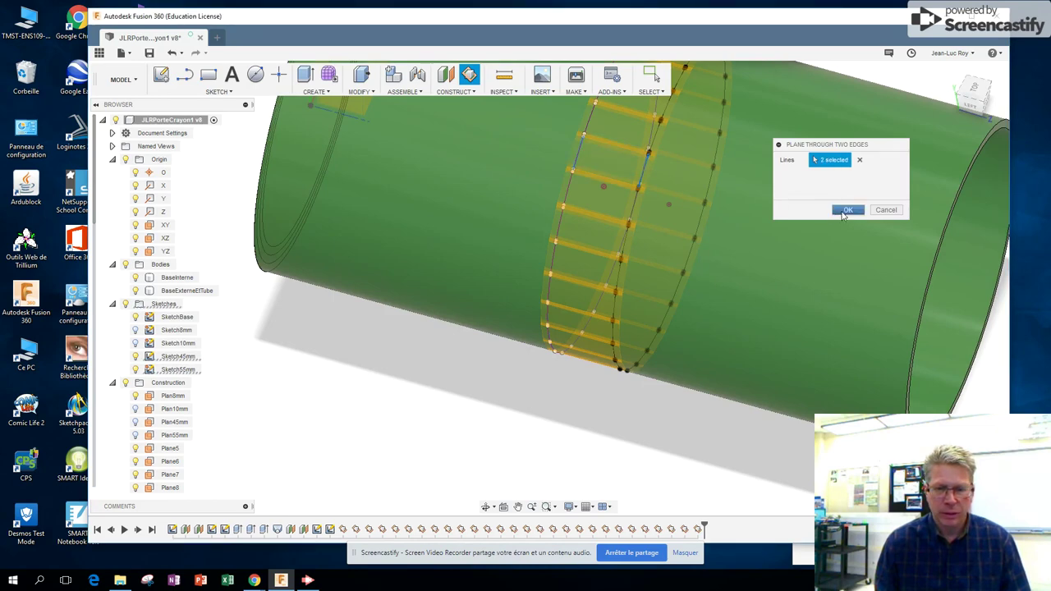
left_click(846, 210)
Step: Inspect the completed ring of construction planes around the whole tube and review the list of construction planes
left_click(485, 507)
mouse_move(567, 410)
left_mouse_down()
mouse_move(633, 369)
mouse_move(660, 389)
left_mouse_up()
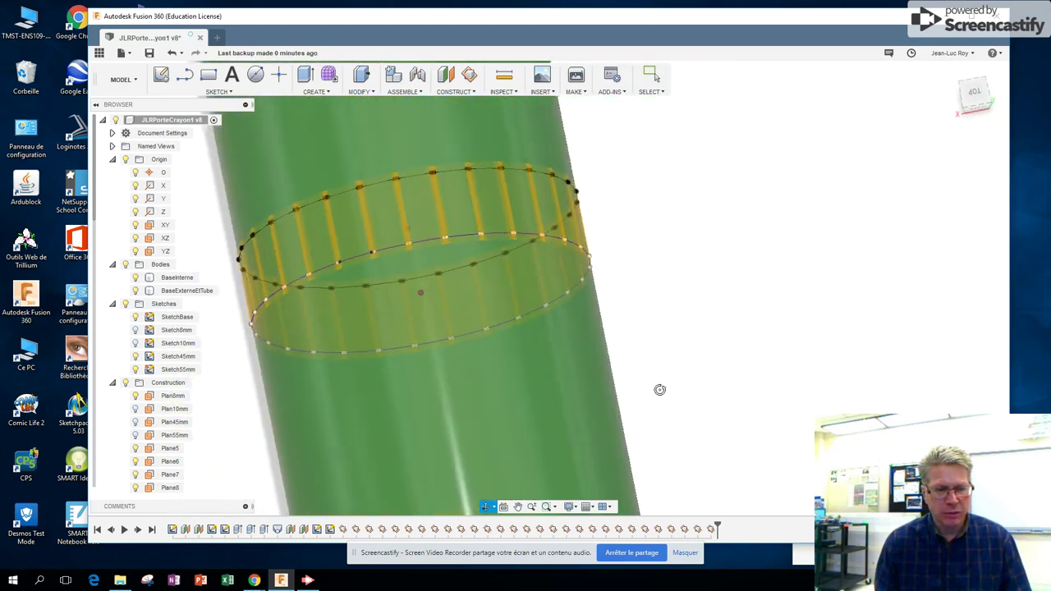
scroll(623, 375, "down", 3)
mouse_move(516, 290)
left_mouse_down()
mouse_move(471, 379)
mouse_move(528, 425)
mouse_move(657, 221)
mouse_move(640, 305)
mouse_move(609, 210)
mouse_move(606, 239)
mouse_move(715, 301)
mouse_move(729, 232)
mouse_move(742, 222)
mouse_move(780, 285)
left_mouse_up()
scroll(268, 280, "down", 2)
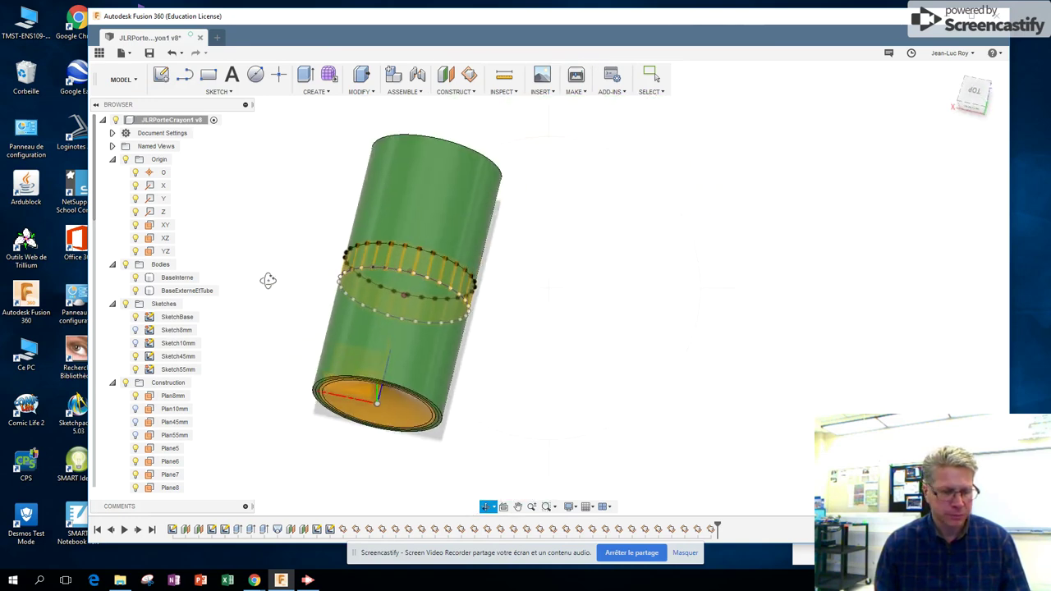
key("Escape")
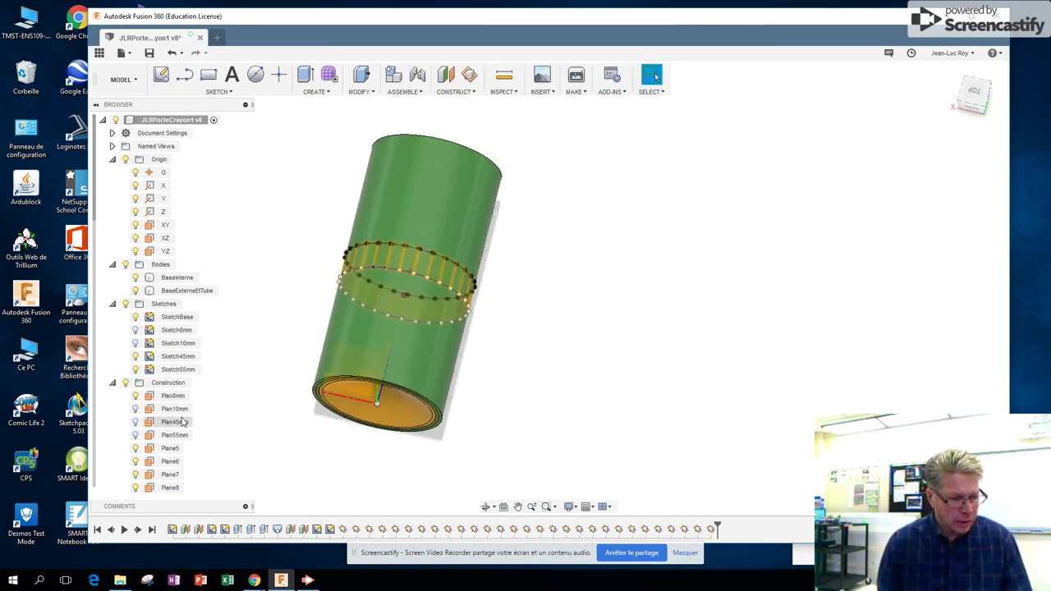
scroll(158, 435, "down", 2)
scroll(159, 435, "down", 8)
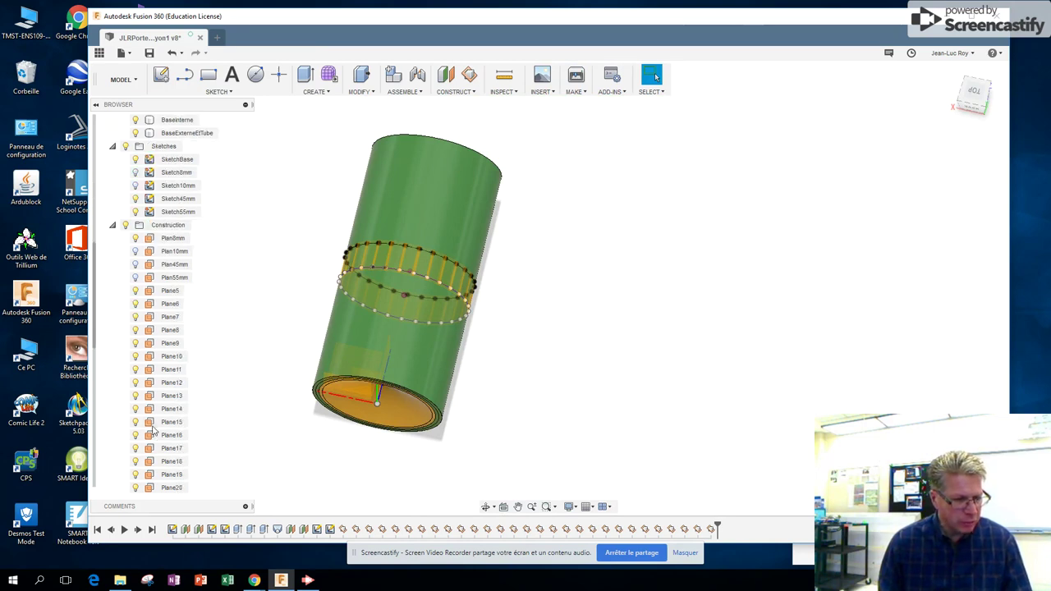
scroll(152, 444, "up", 5)
scroll(172, 457, "down", 3)
scroll(172, 456, "up", 6)
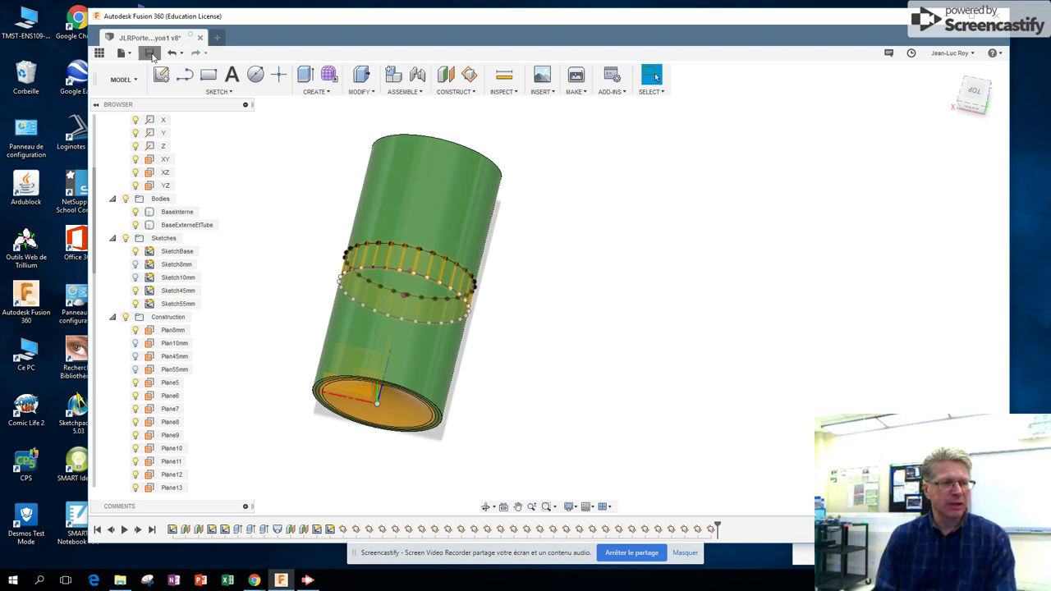
Step: Save a new version of the design with the version description JLRPorteCrayon1
left_click(151, 54)
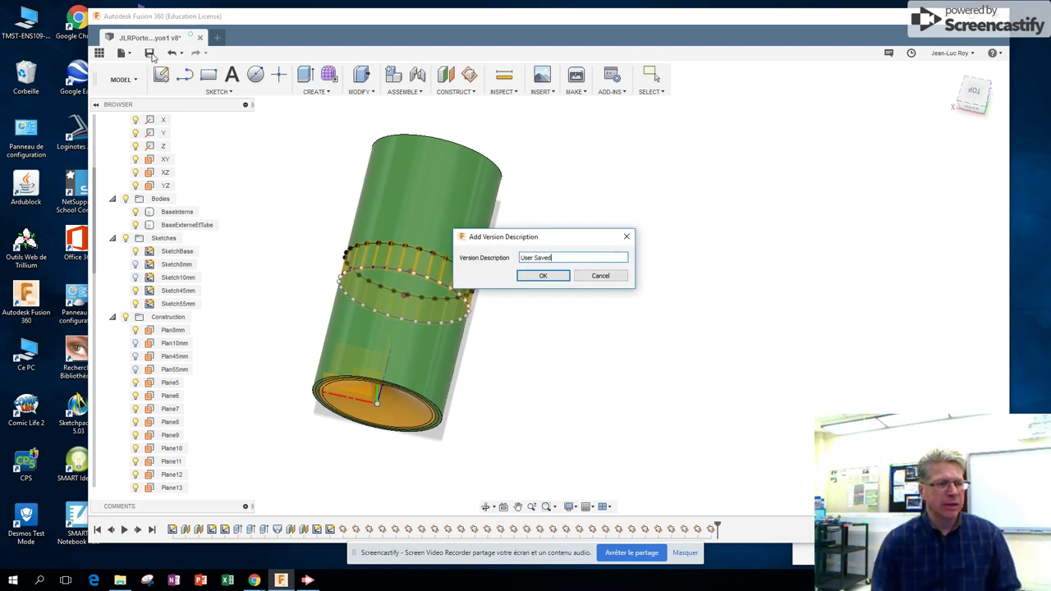
left_click(615, 275)
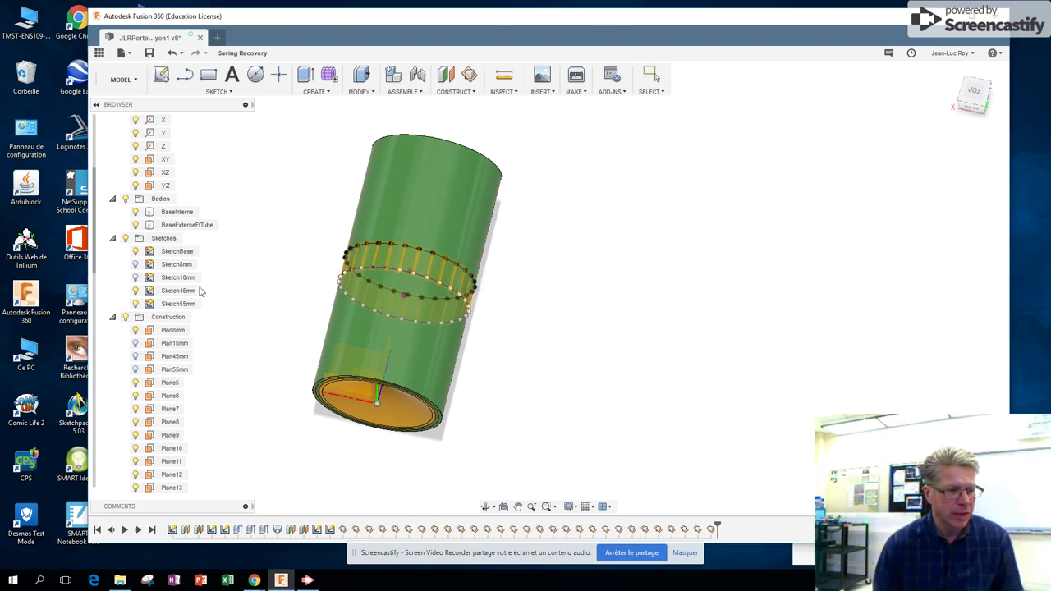
scroll(200, 291, "up", 3)
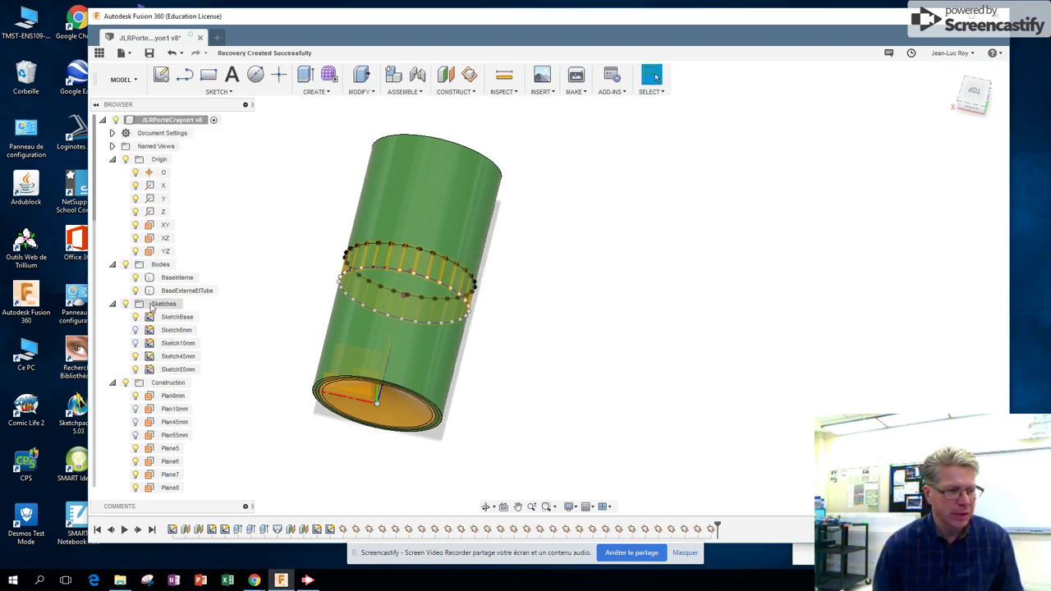
left_click(170, 121)
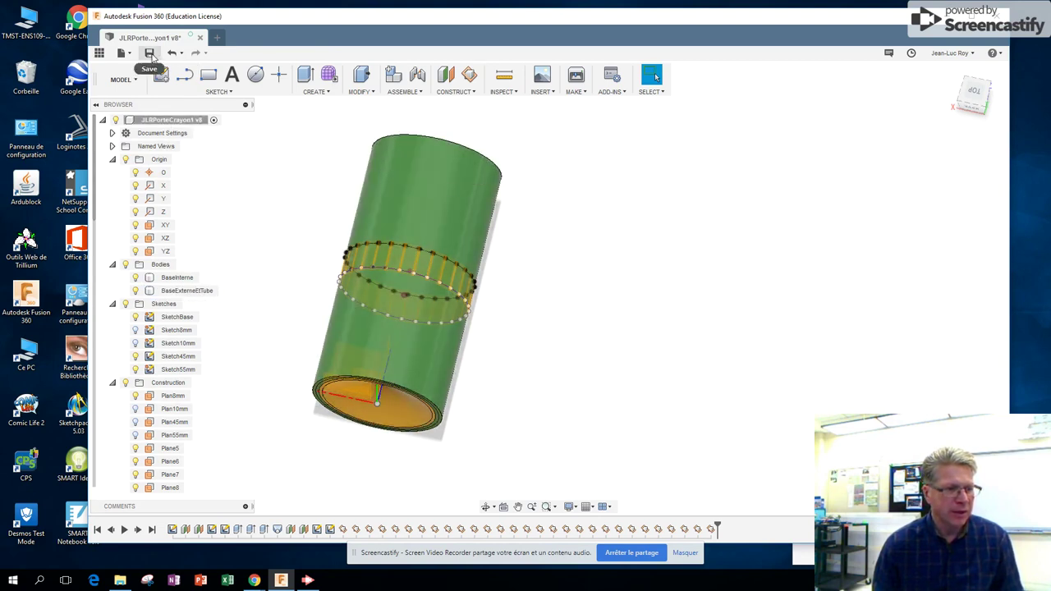
left_click(149, 53)
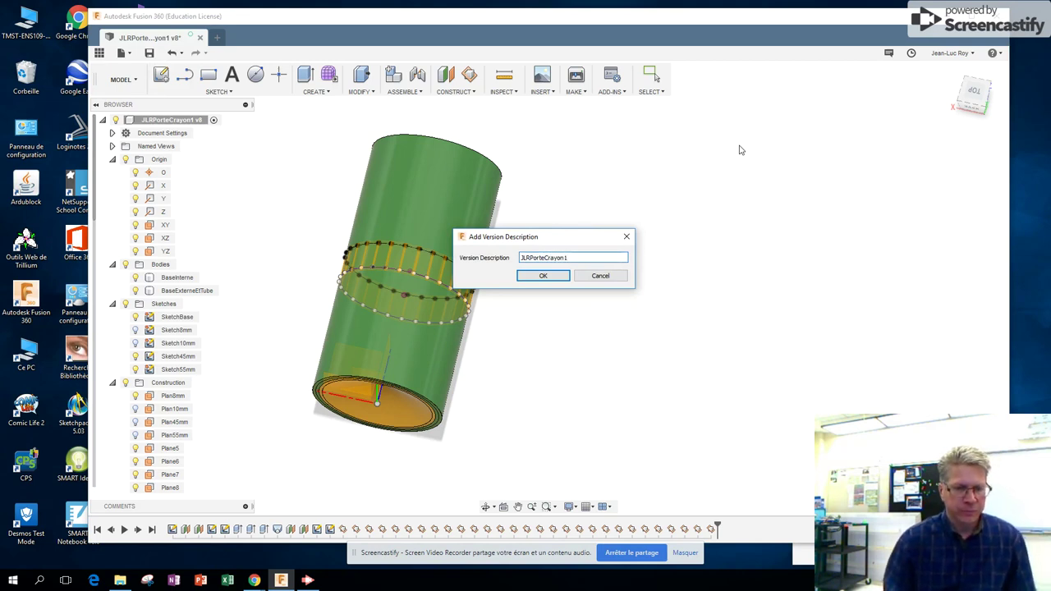
left_click(543, 277)
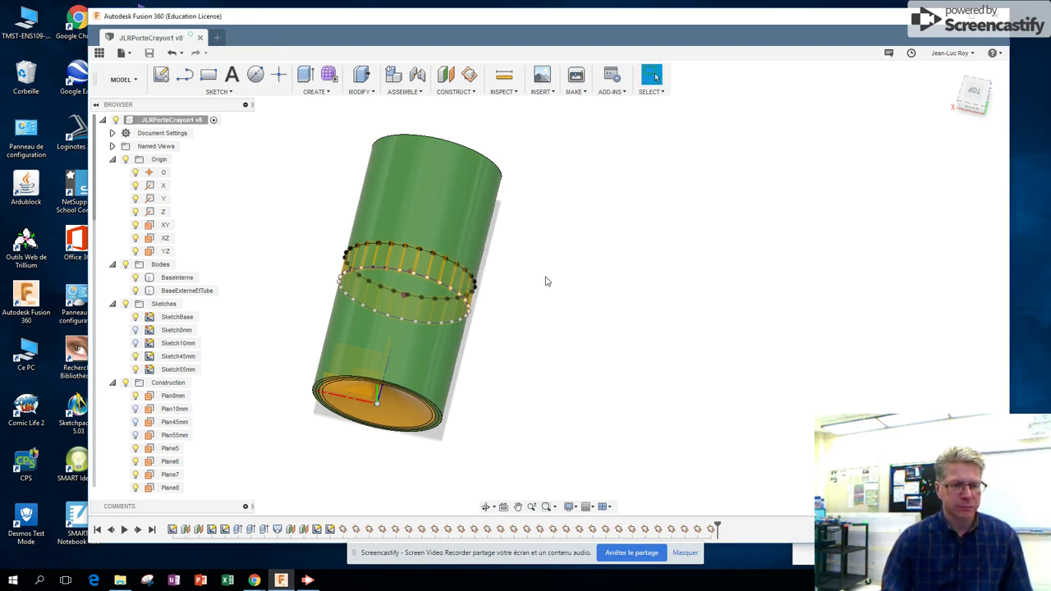